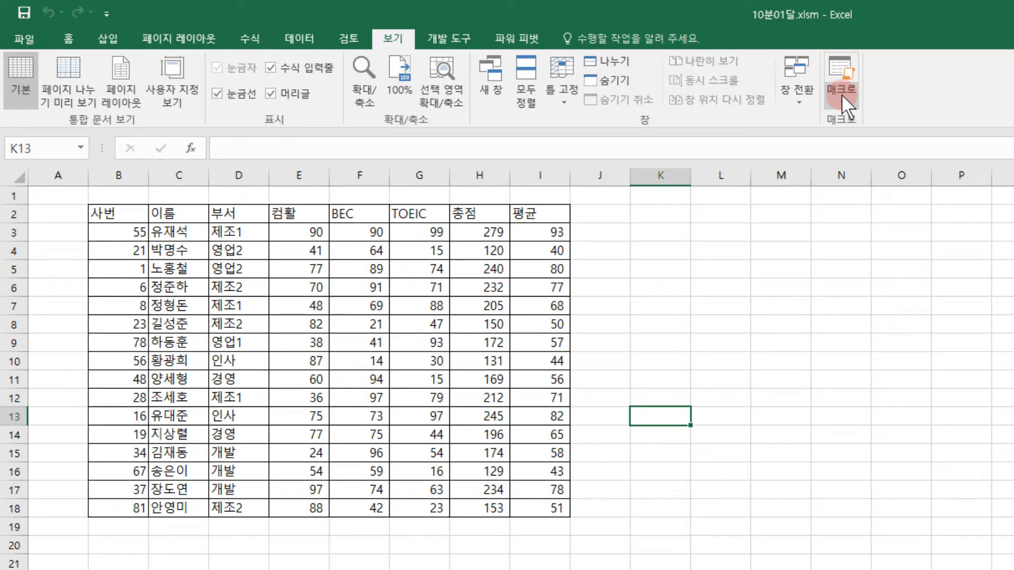
Enable the Developer (개발 도구) tab in the ribbon customization options and confirm the settings
left_click(452, 39)
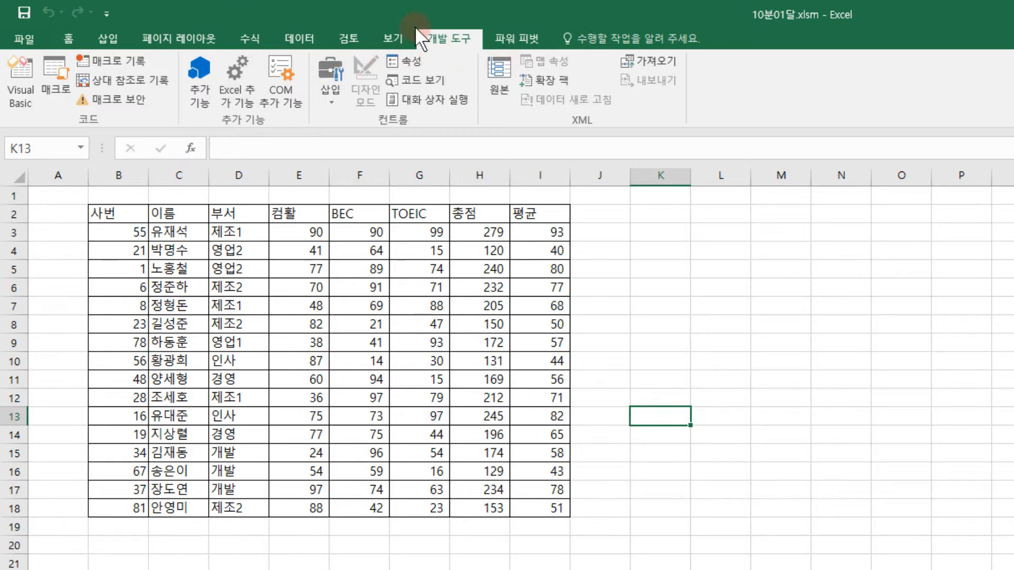
left_click(33, 36)
left_click(33, 460)
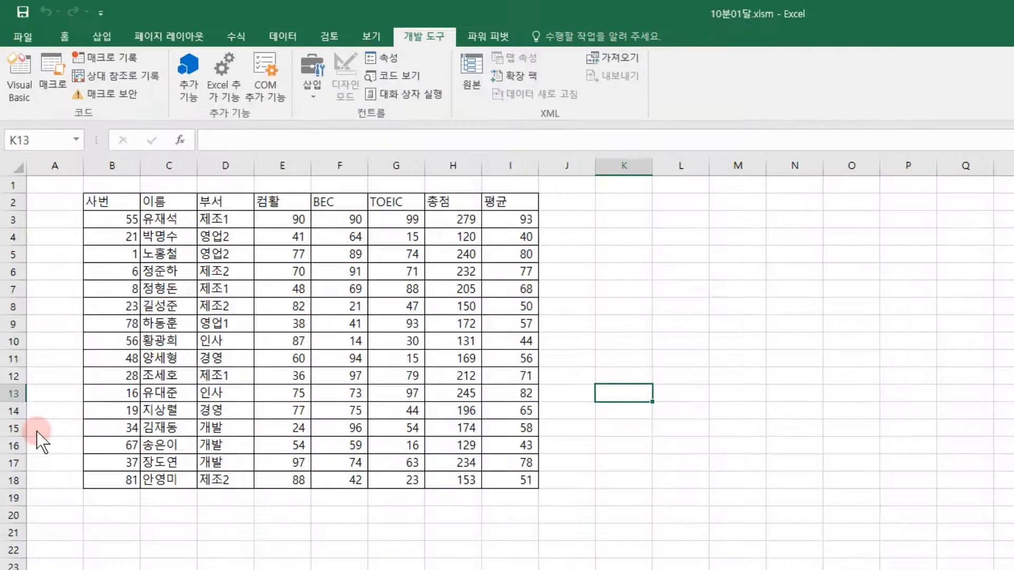
left_click(357, 258)
left_click(684, 318)
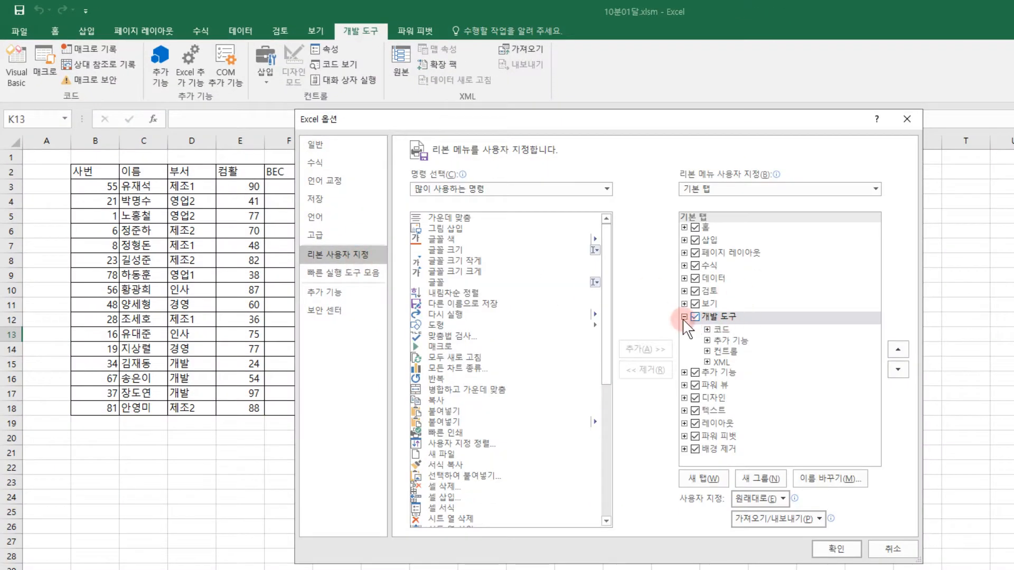
left_click(703, 329)
left_click(836, 548)
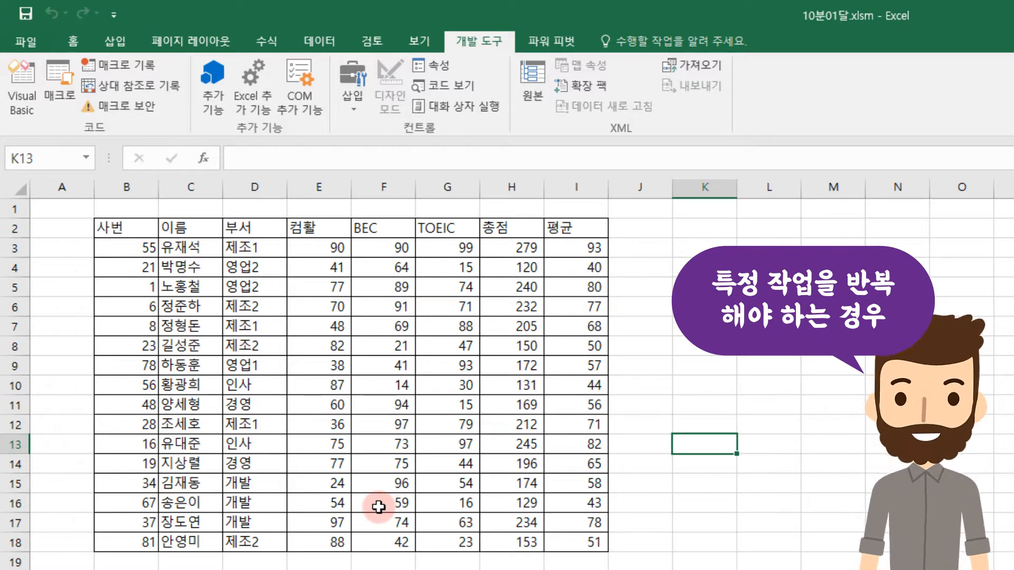
Select B2:I3 and start recording a macro named 표서식지정, stored in the current workbook
left_click_drag(143, 228, 581, 247)
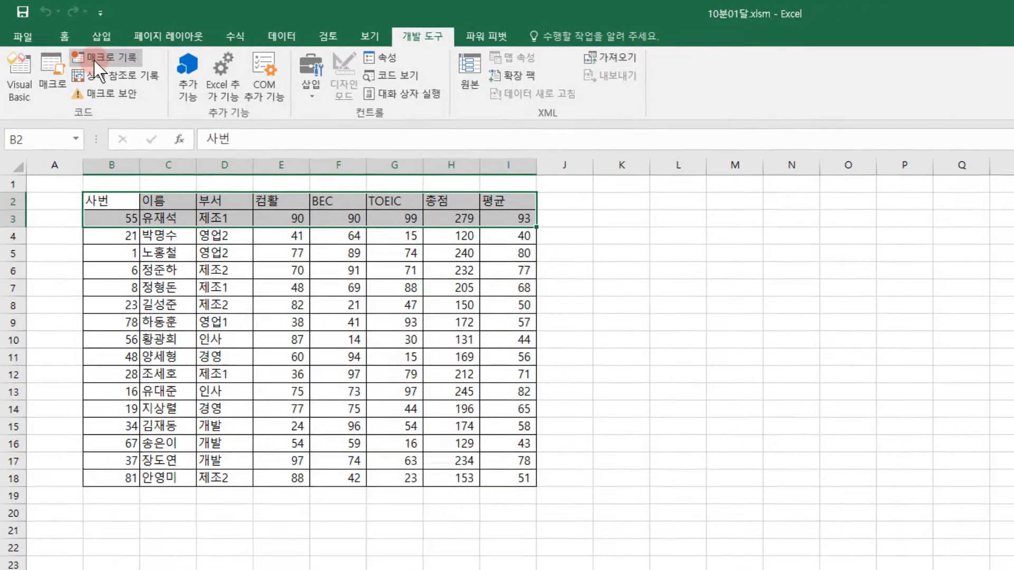
left_click(106, 70)
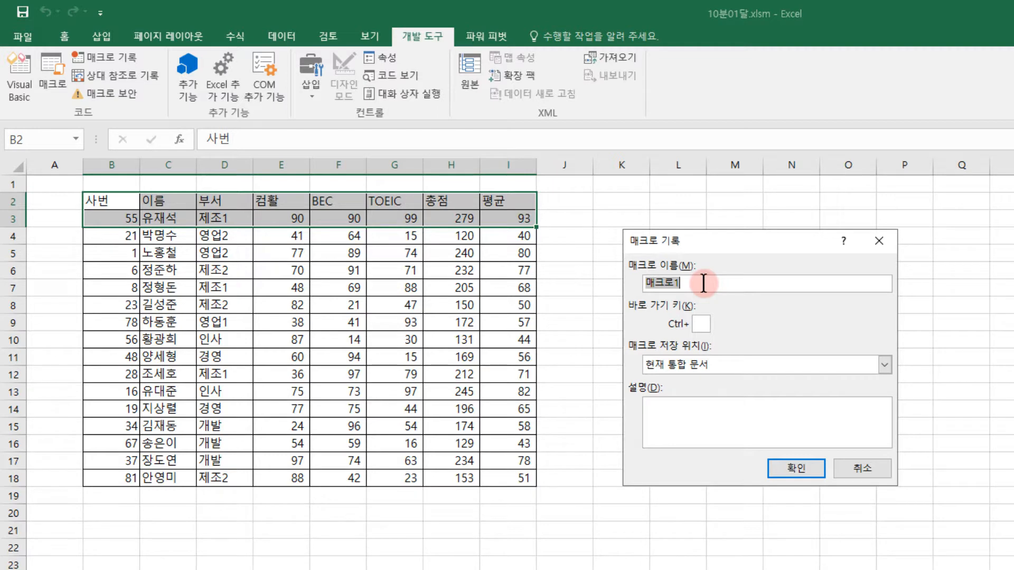
type("표서식지정")
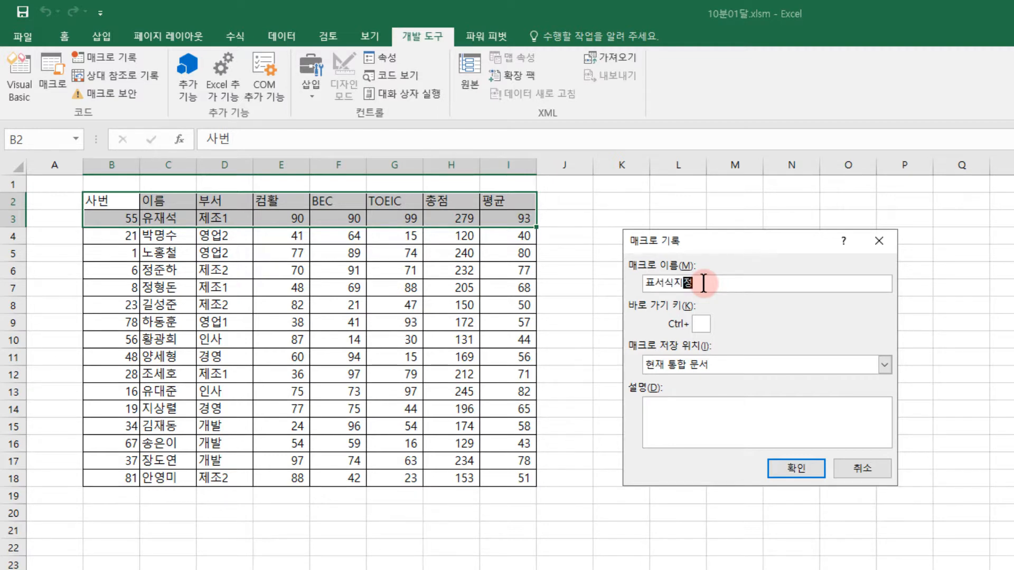
left_click(791, 468)
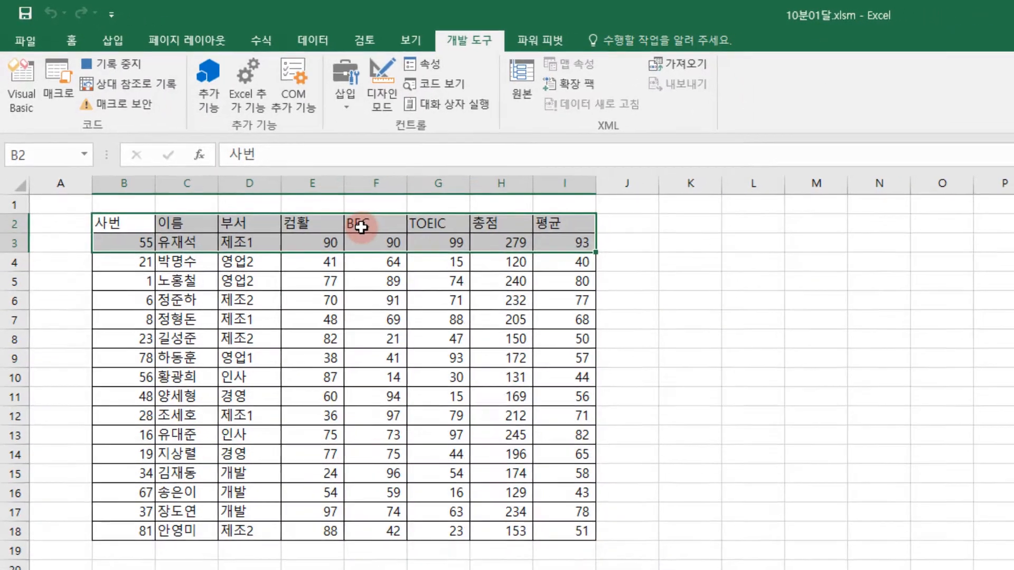
Set the selected cells' horizontal alignment to centre (가운데) and their font style to bold italic (굵은 기울임꼴)
right_click(544, 343)
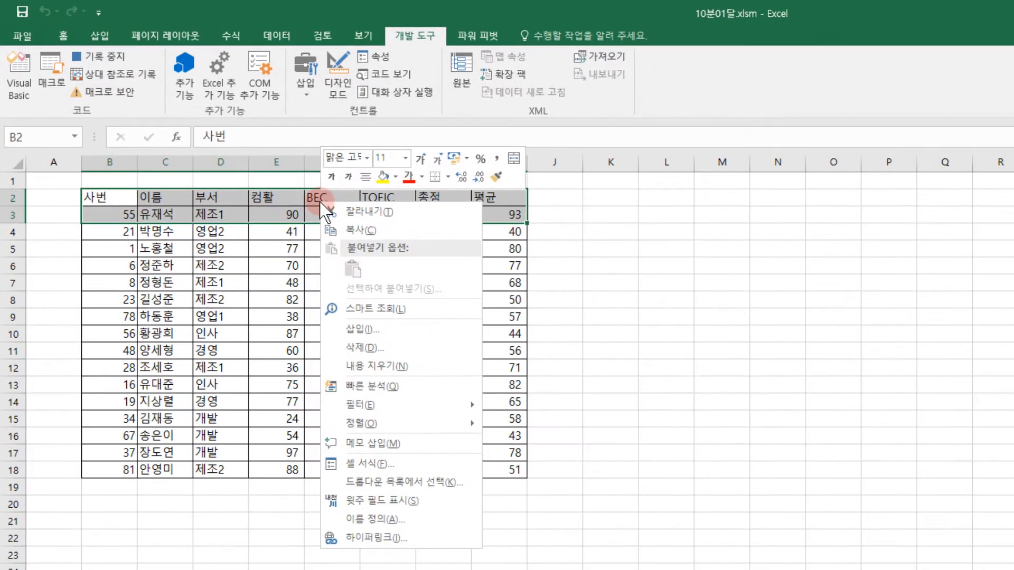
left_click(407, 468)
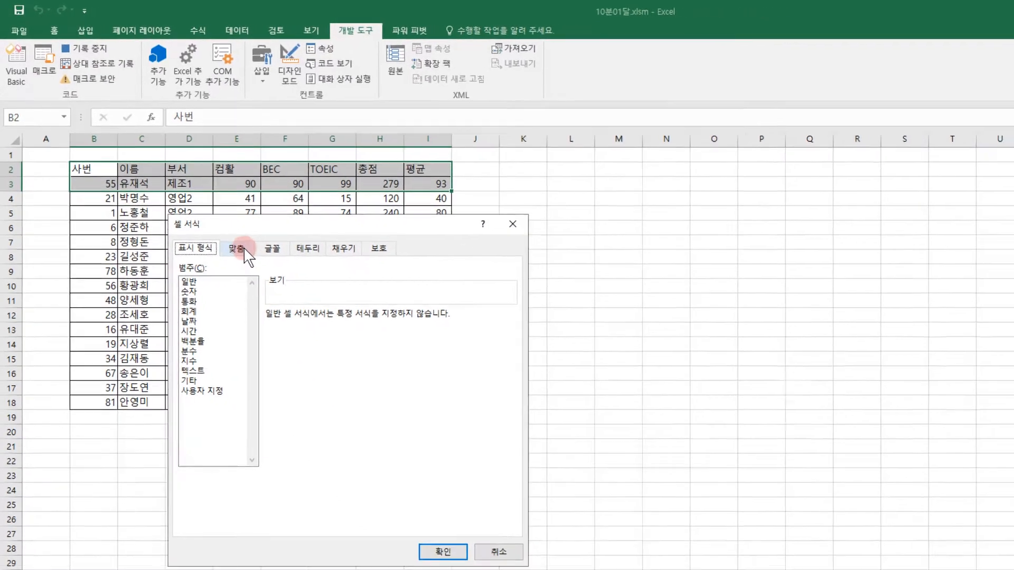
left_click(286, 291)
left_click(270, 294)
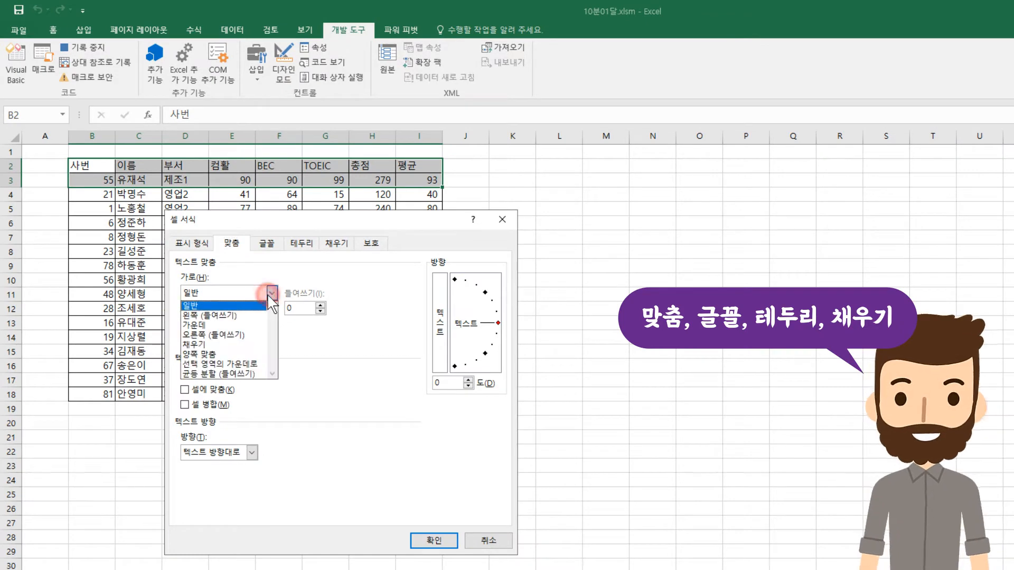
left_click(250, 323)
left_click(267, 245)
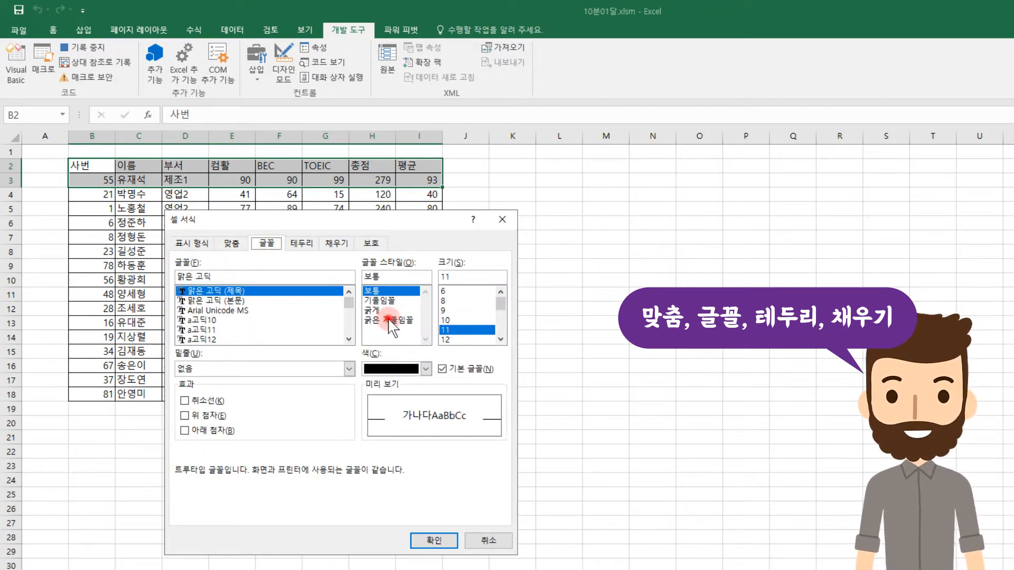
left_click(385, 319)
Set double-line outline and inside borders for the selected cells
left_click(302, 243)
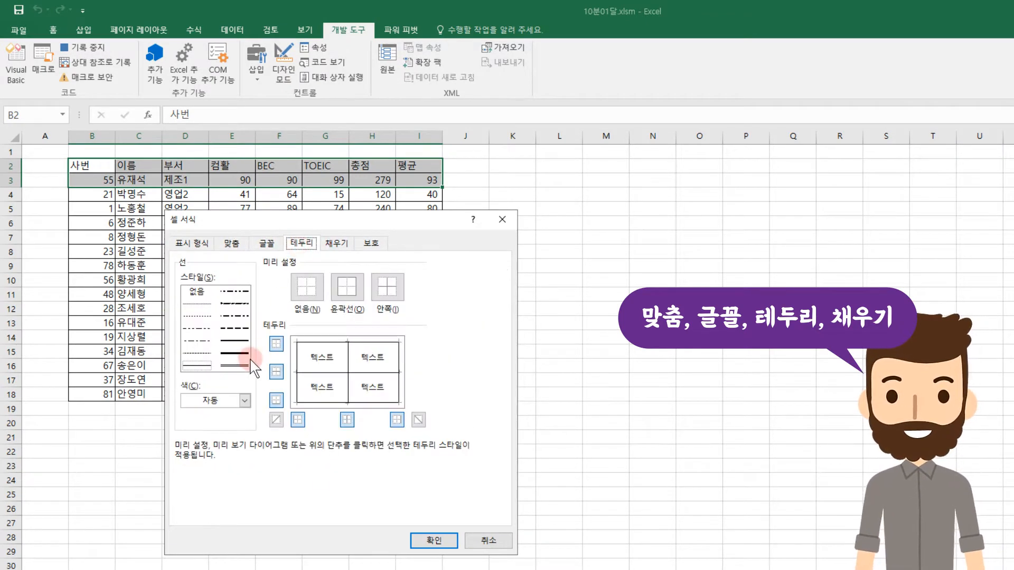
left_click(348, 291)
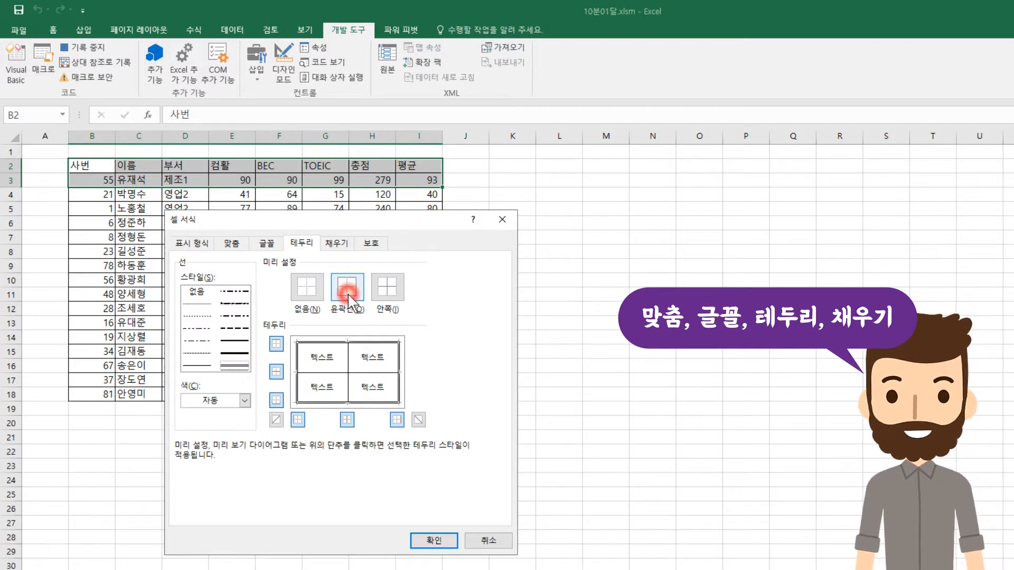
left_click(385, 291)
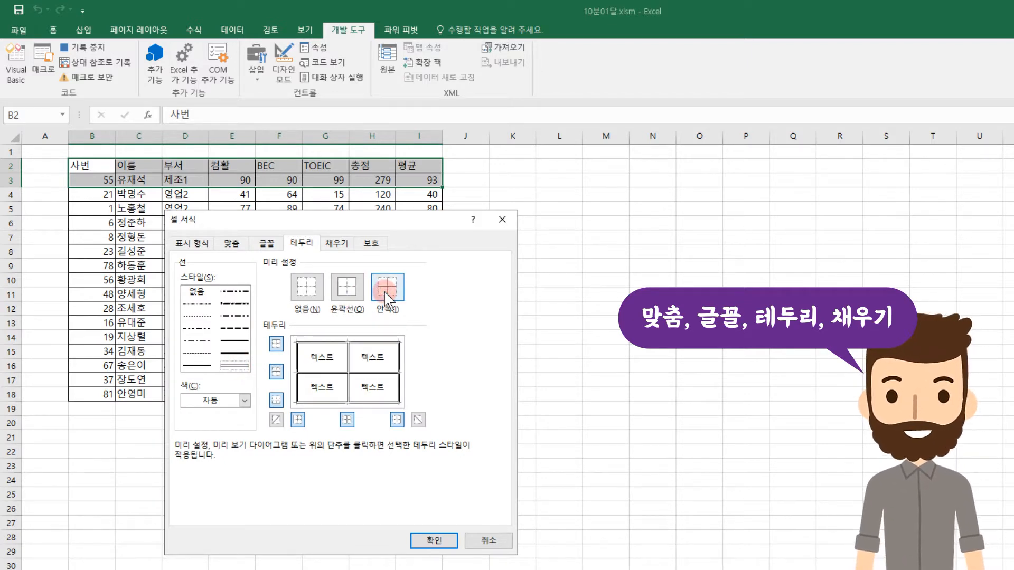
Fill the selected cells with the lightest green, apply the cell formatting, and stop recording the macro
left_click(338, 243)
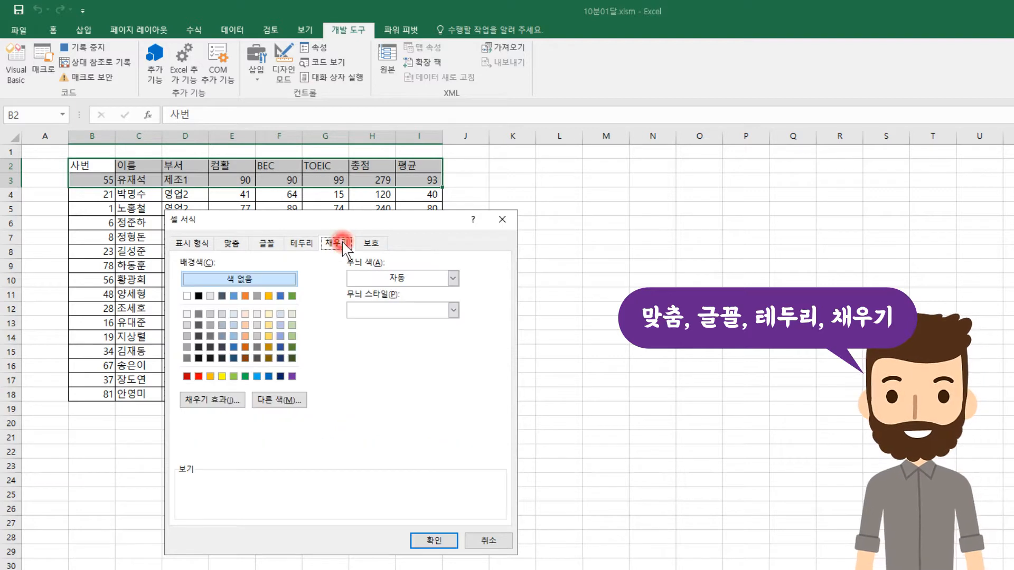
left_click(294, 314)
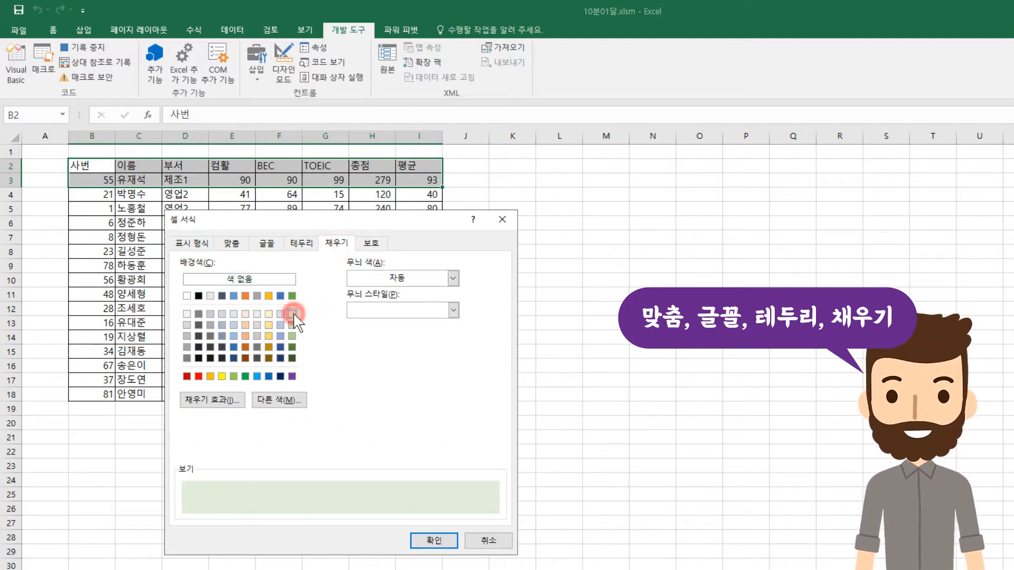
left_click(436, 541)
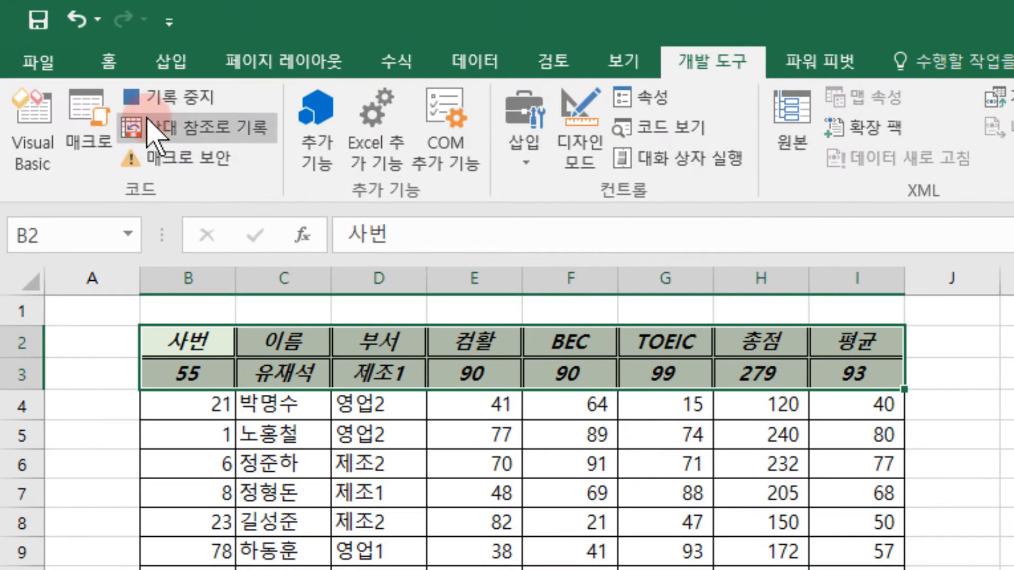
left_click(105, 65)
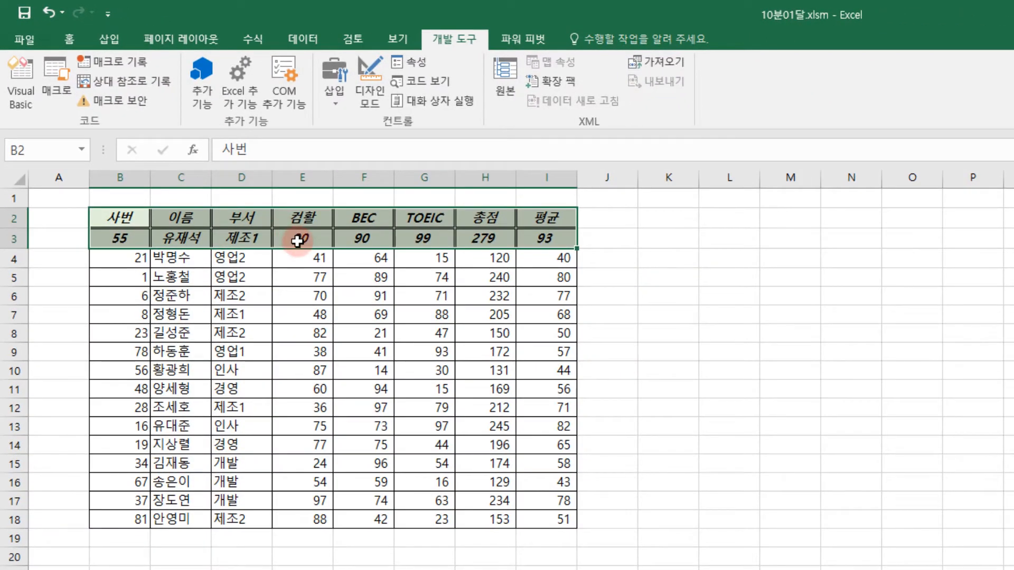
Remove the fill colour from B2:I3 and set its outline and inside borders to a thin single line
right_click(297, 241)
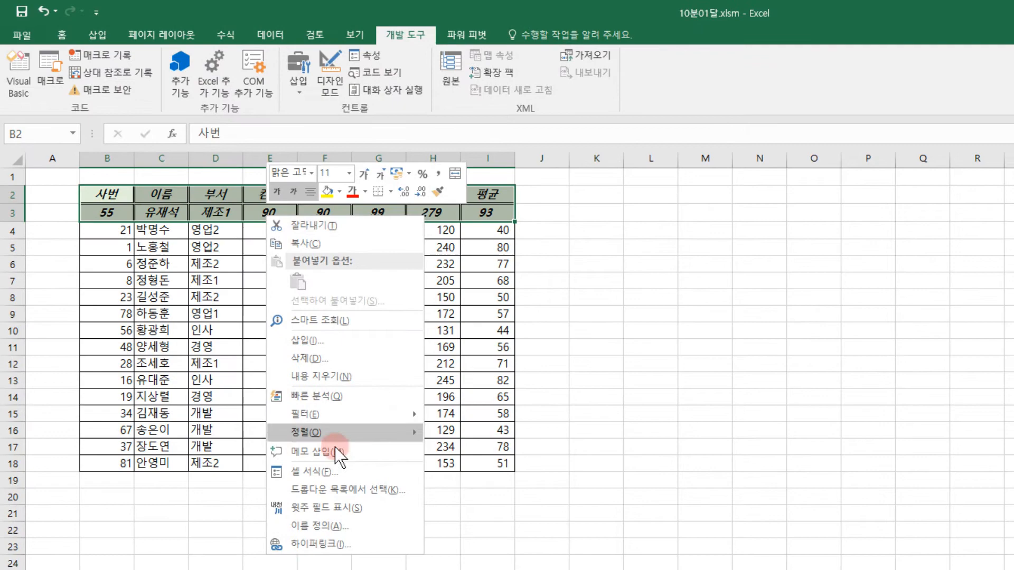
left_click(338, 469)
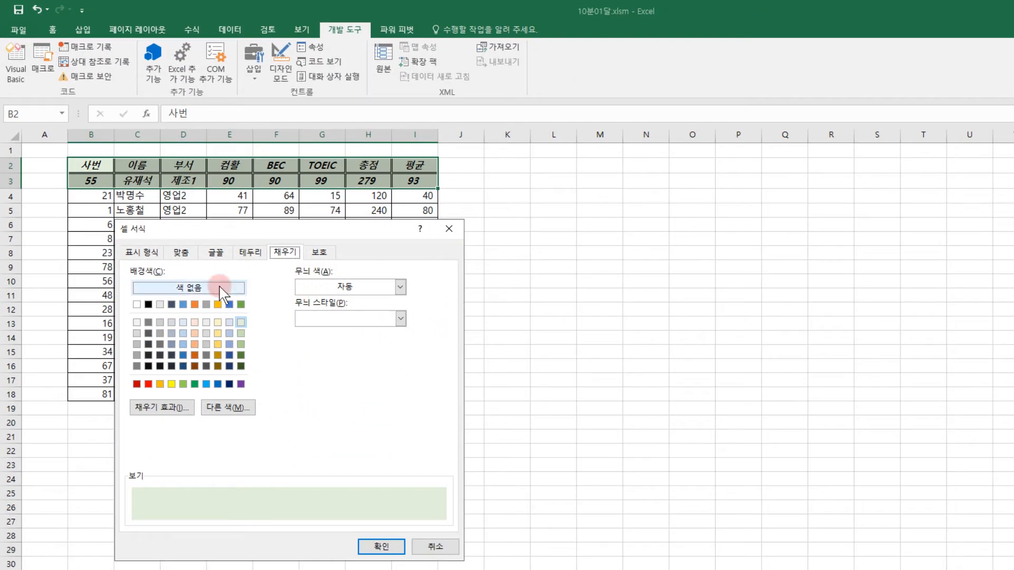
left_click(220, 286)
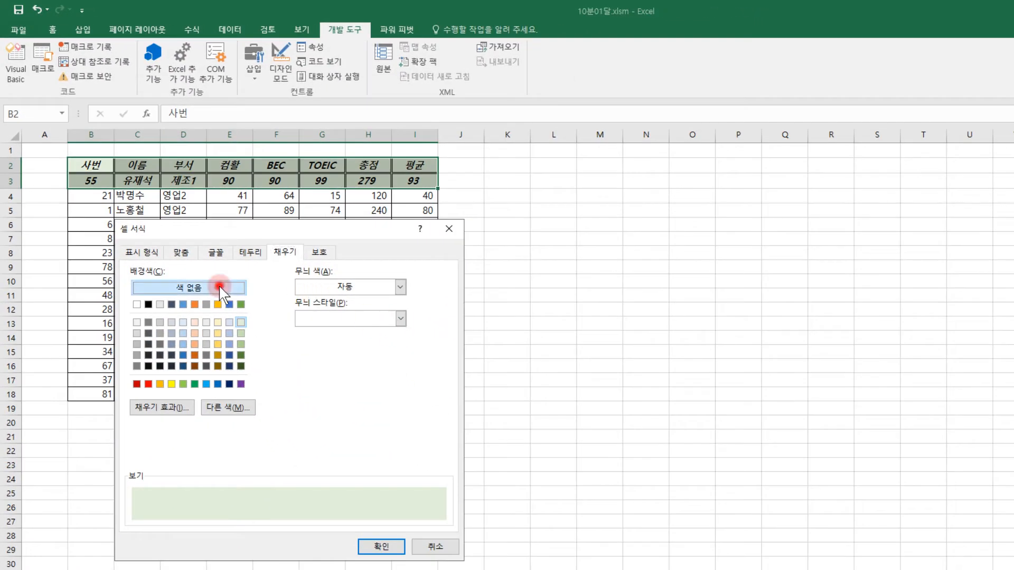
left_click(251, 252)
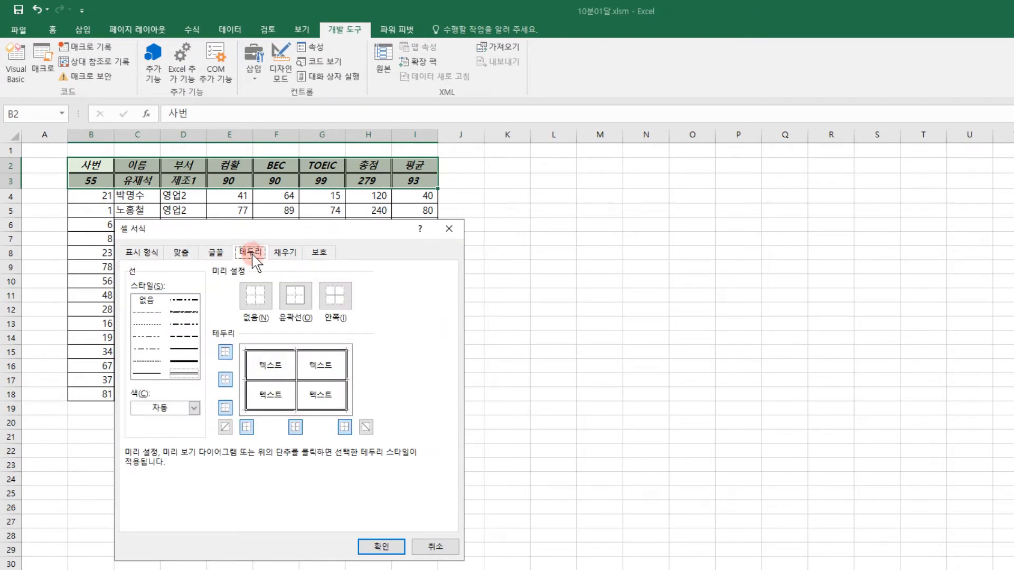
left_click(147, 372)
left_click(292, 295)
left_click(334, 293)
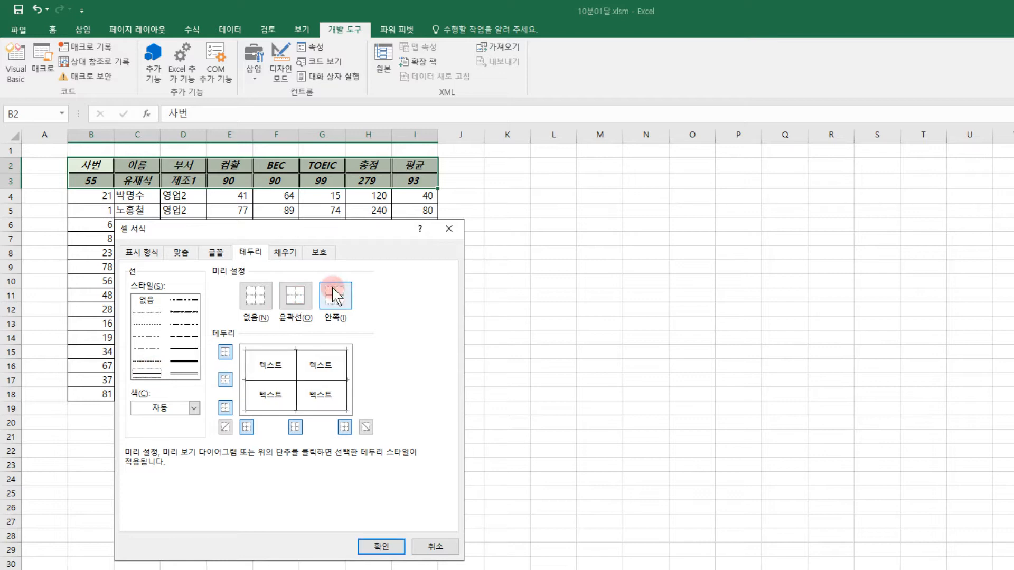
Restore B2:I3 to the regular font style and General (일반) horizontal alignment, and apply the cell formatting
left_click(217, 253)
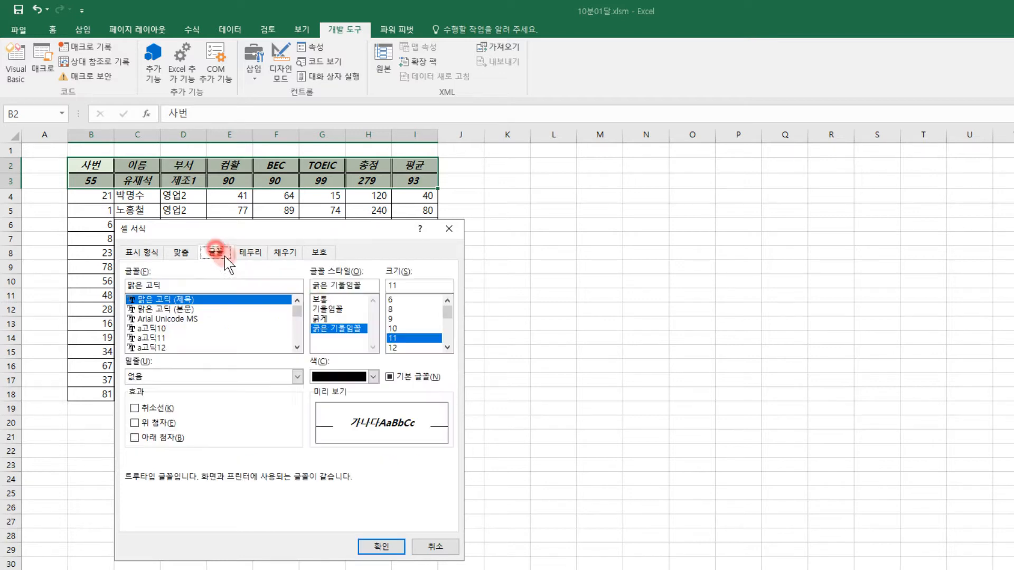
left_click(181, 253)
left_click(180, 301)
left_click(182, 310)
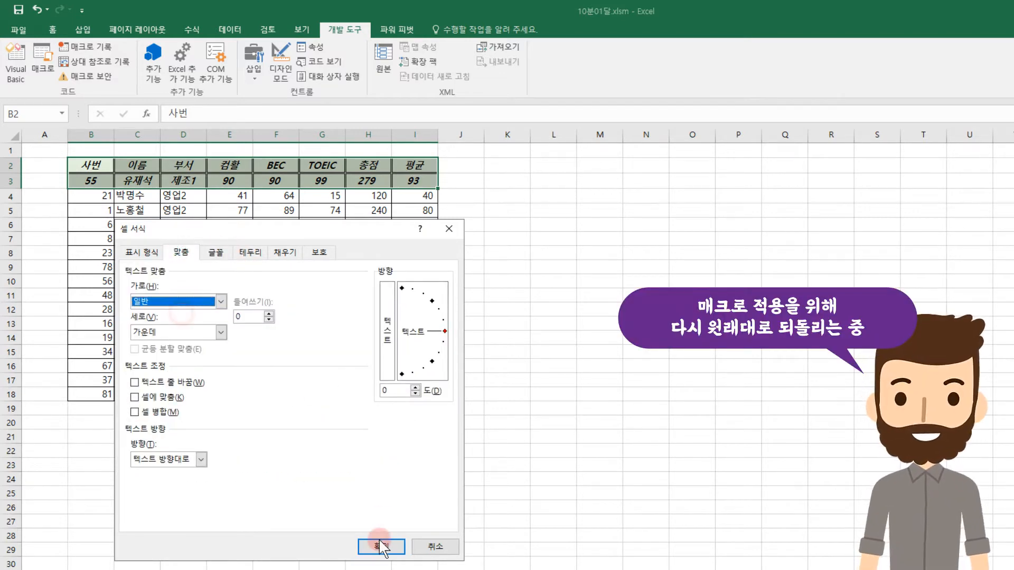
left_click(381, 546)
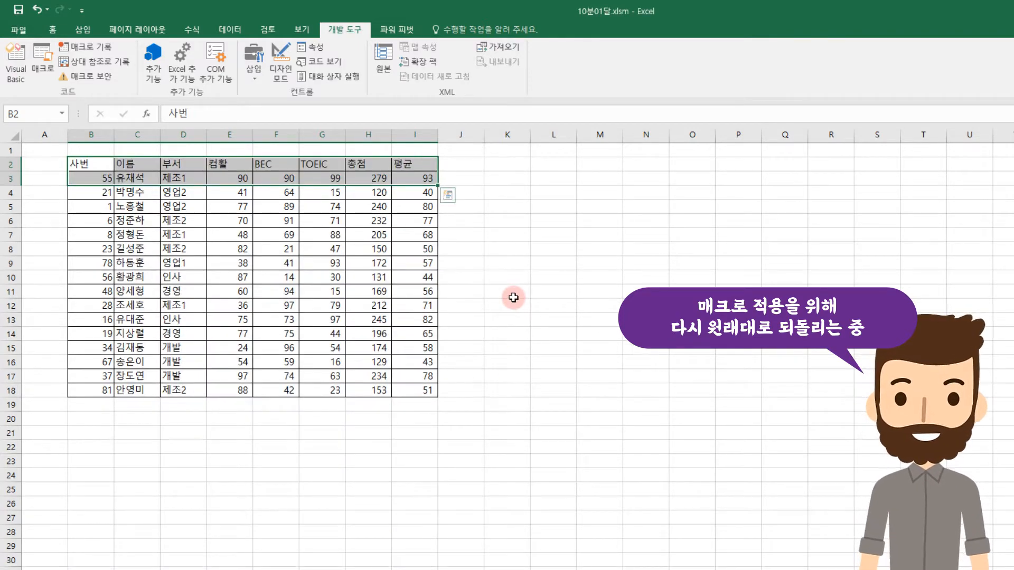
left_click(514, 297)
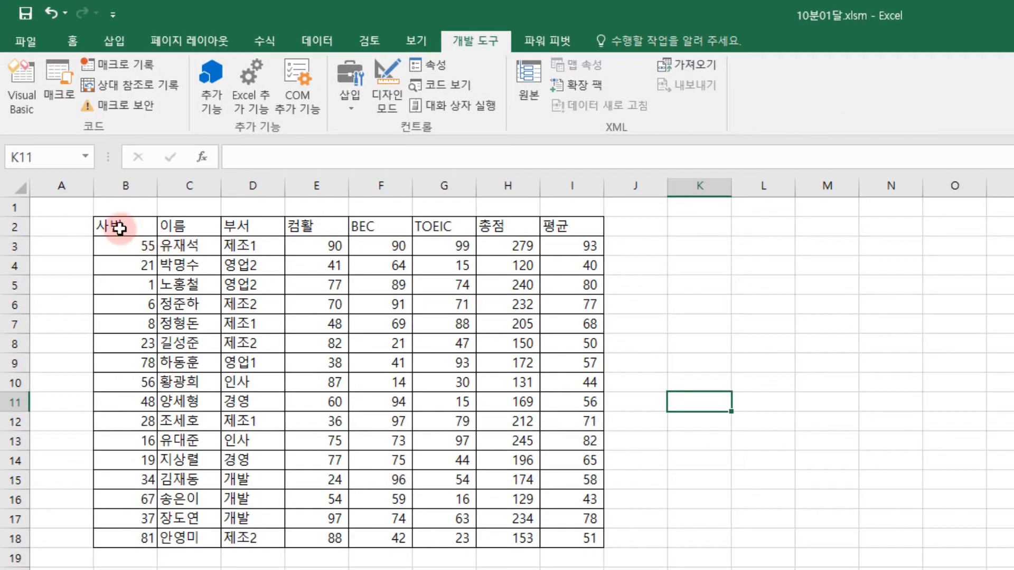
Run the 표서식지정 macro on the header row B2:I2
left_click_drag(120, 228, 552, 228)
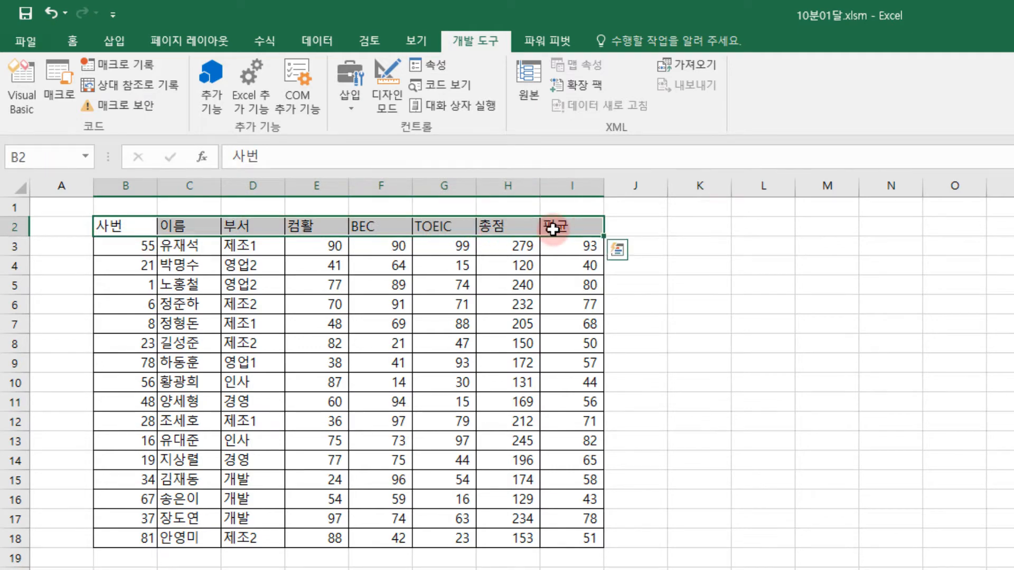
left_click(65, 90)
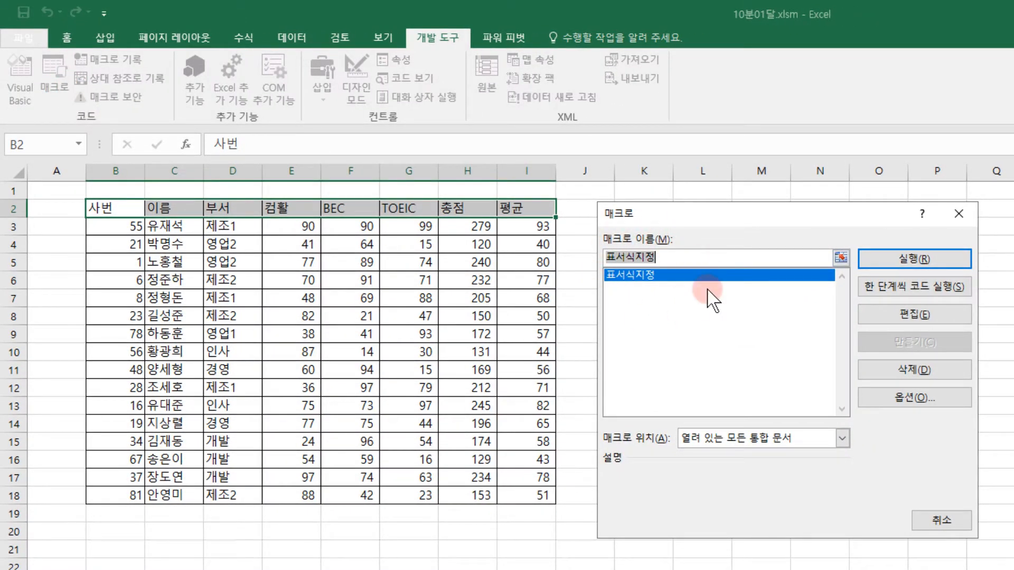
left_click(872, 264)
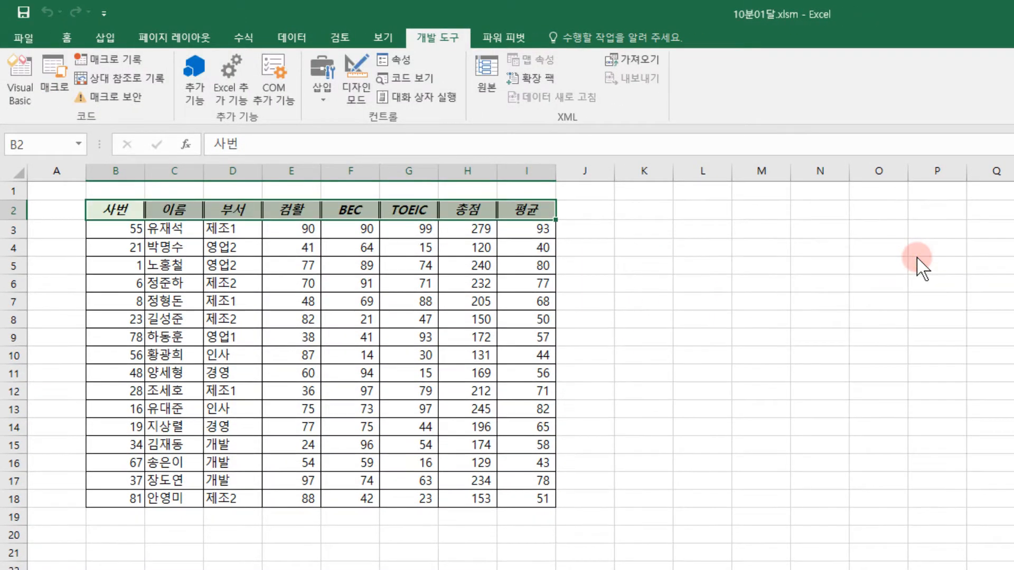
left_click(293, 264)
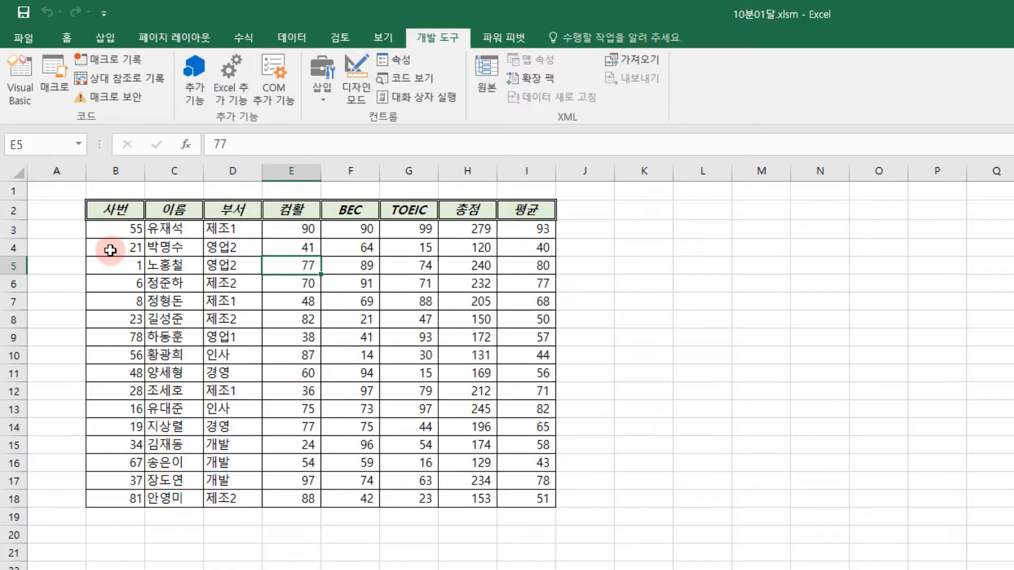
Run the 표서식지정 macro on cells B4:B18 of the 사번 column, checking its shortcut key options first
left_click_drag(110, 250, 107, 494)
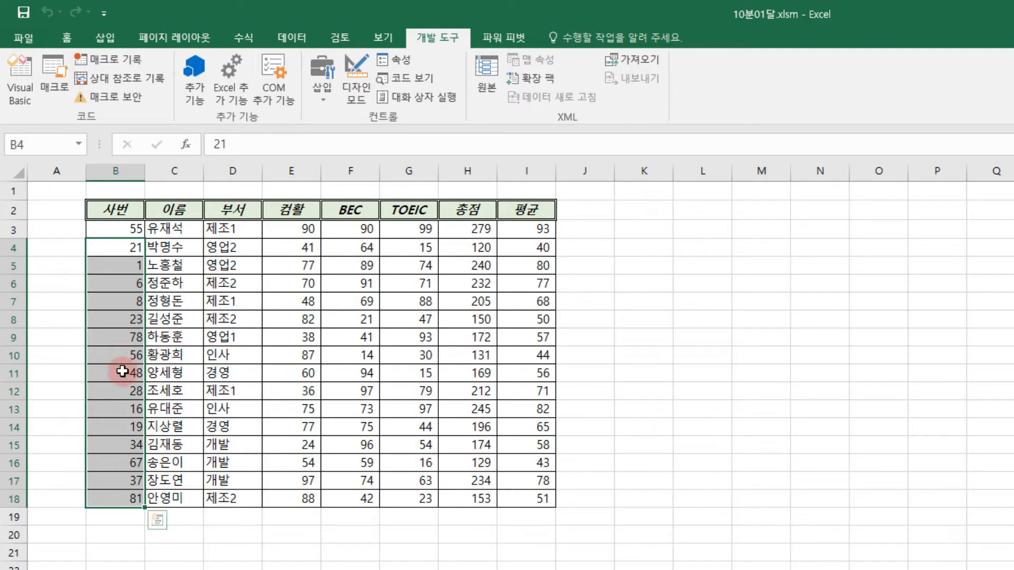
left_click(63, 98)
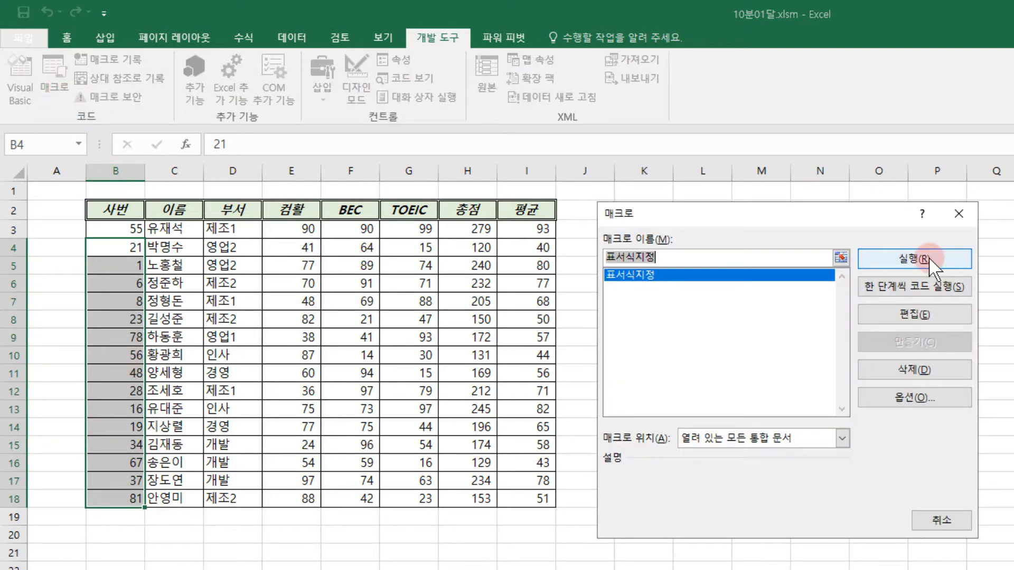
left_click(920, 394)
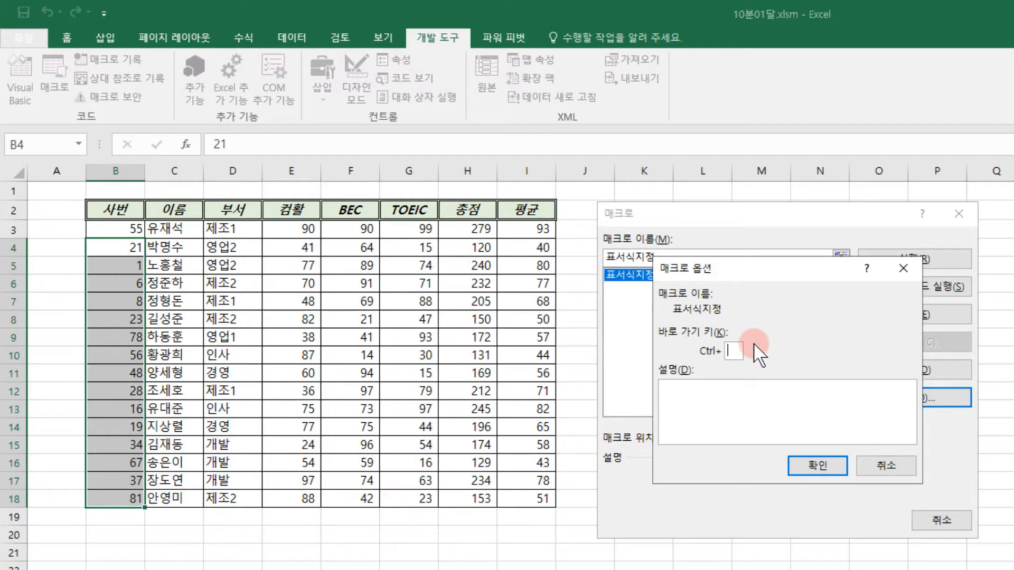
left_click(903, 269)
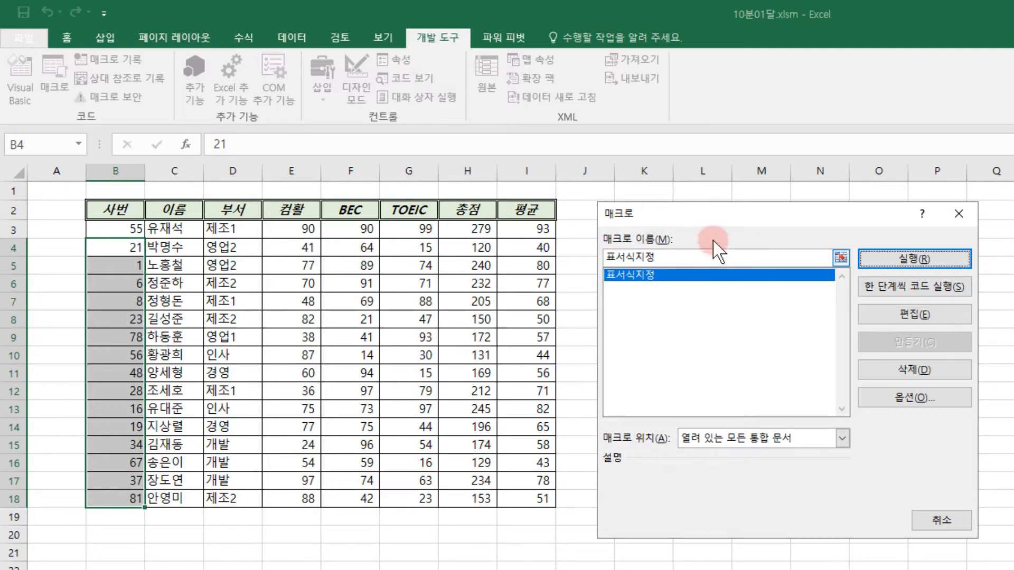
left_click(890, 262)
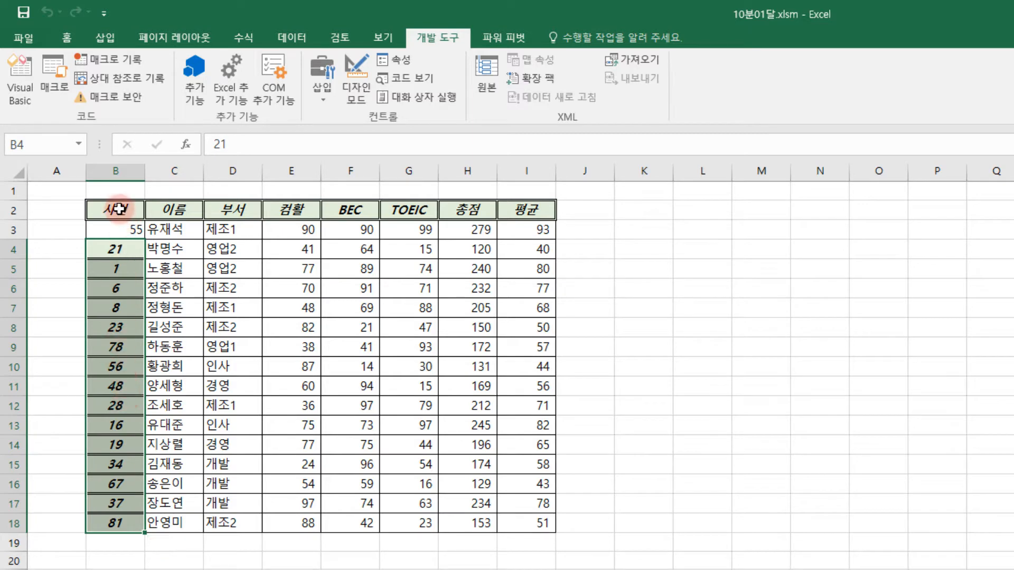
left_click(137, 211)
left_click_drag(141, 215, 518, 223)
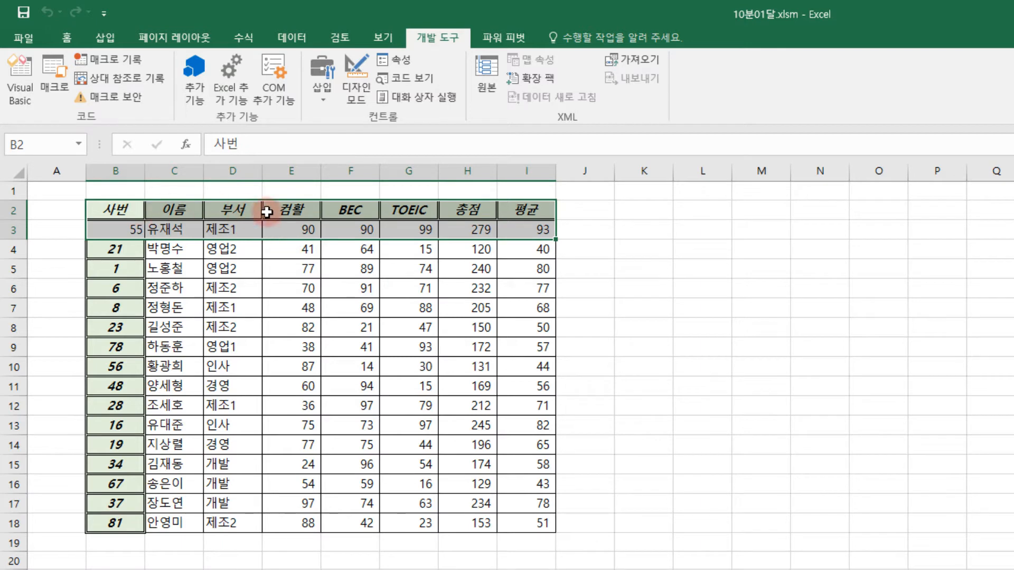
left_click_drag(127, 213, 510, 212)
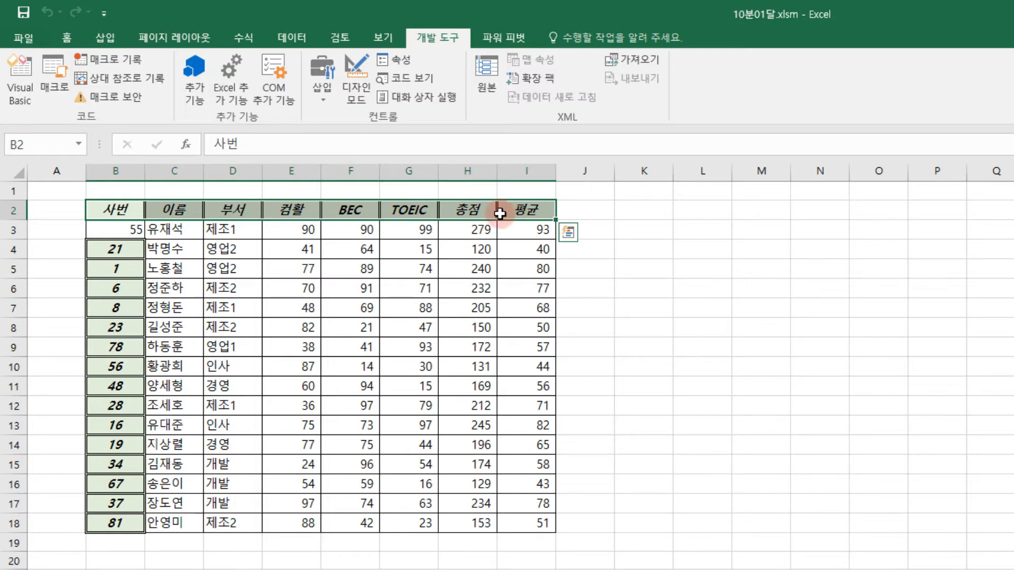
left_click(123, 251)
left_click_drag(123, 250, 110, 522)
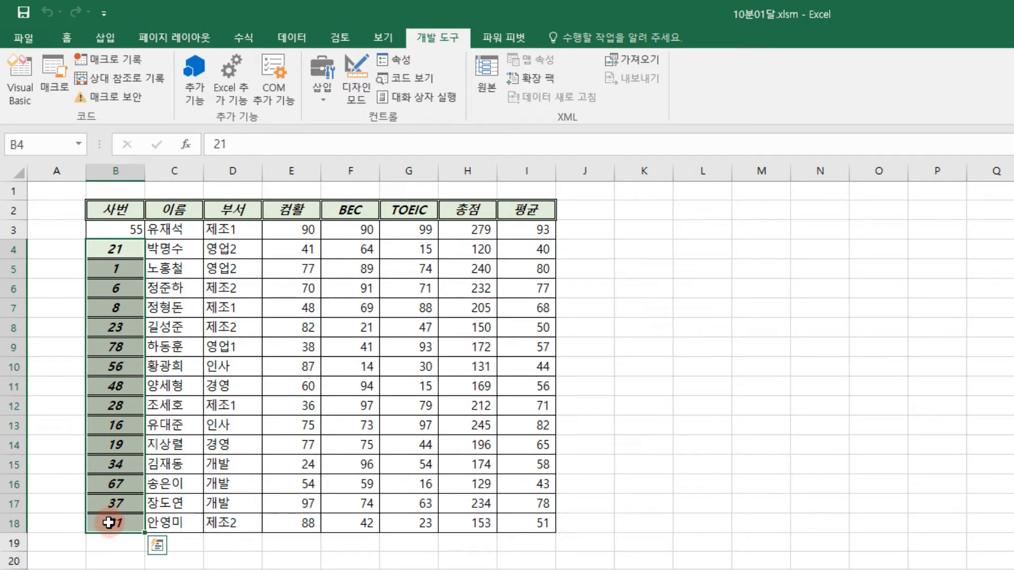
left_click(112, 268)
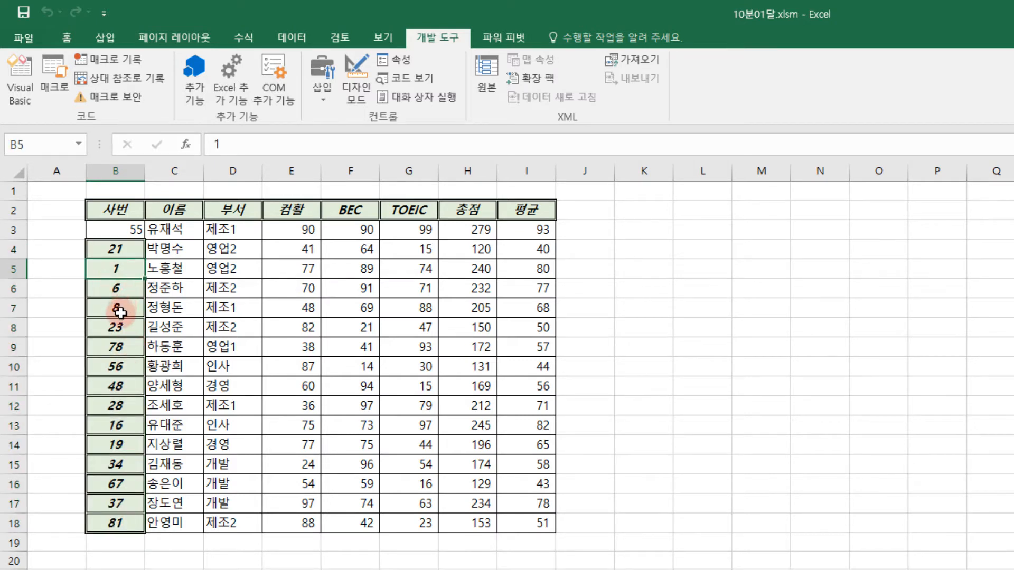
Start recording a macro named 매크로2 in the current workbook with cells D5:I5 selected
left_click_drag(220, 268, 517, 268)
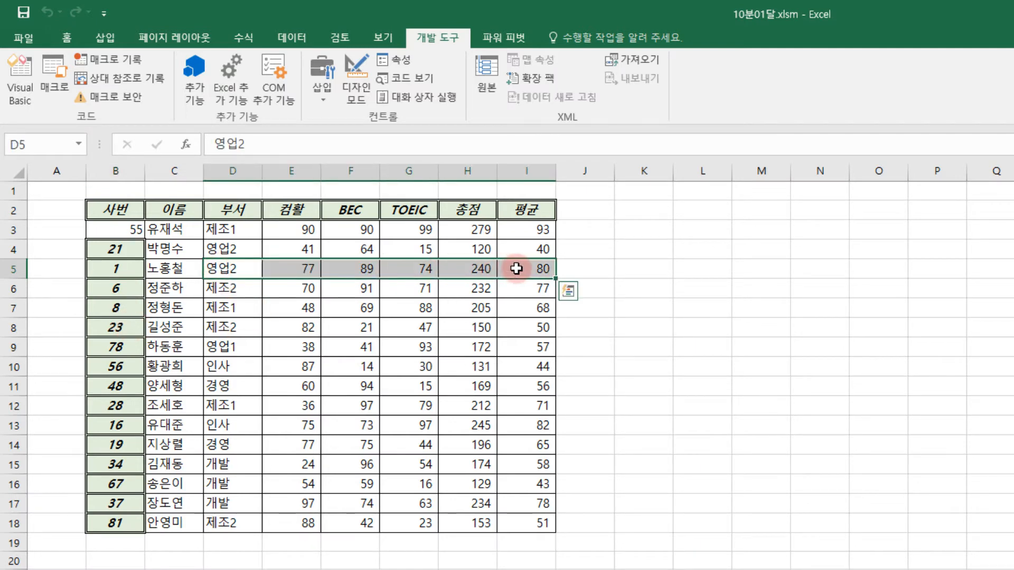
left_click(97, 59)
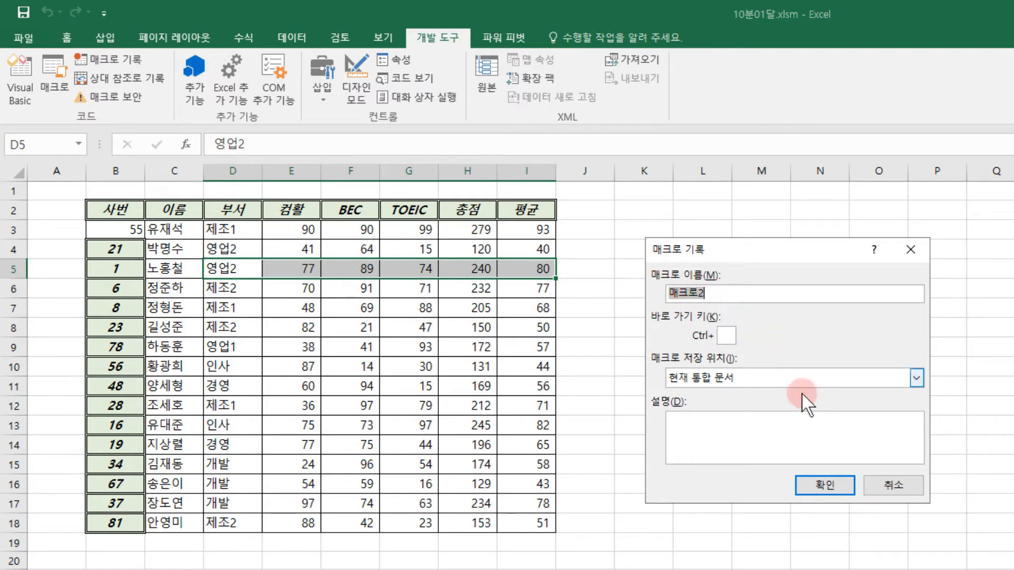
left_click(825, 485)
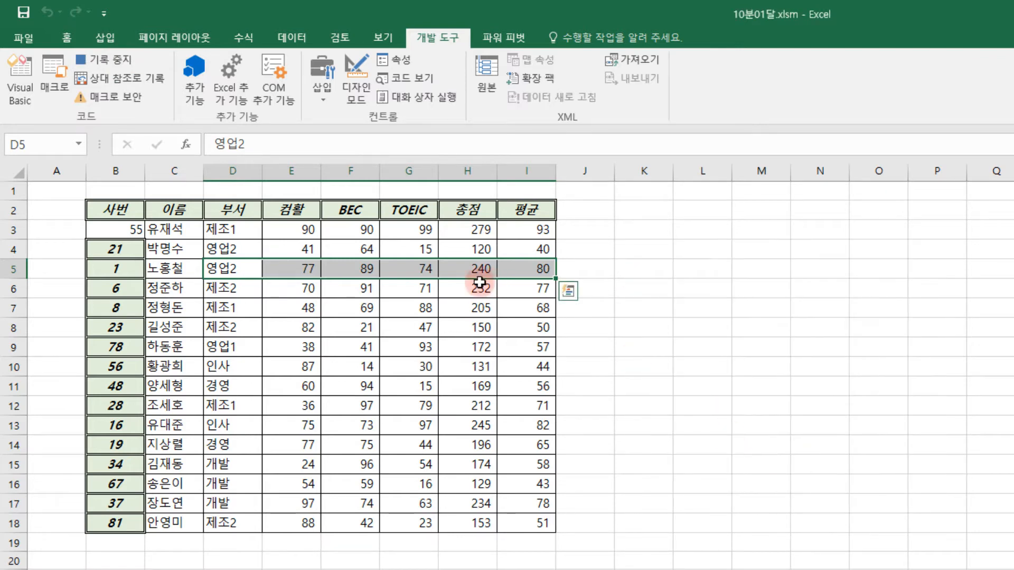
Format D5:I5 with centred horizontal alignment, bold italic font, double-line borders and a light gold fill, and stop recording
right_click(397, 267)
left_click(449, 544)
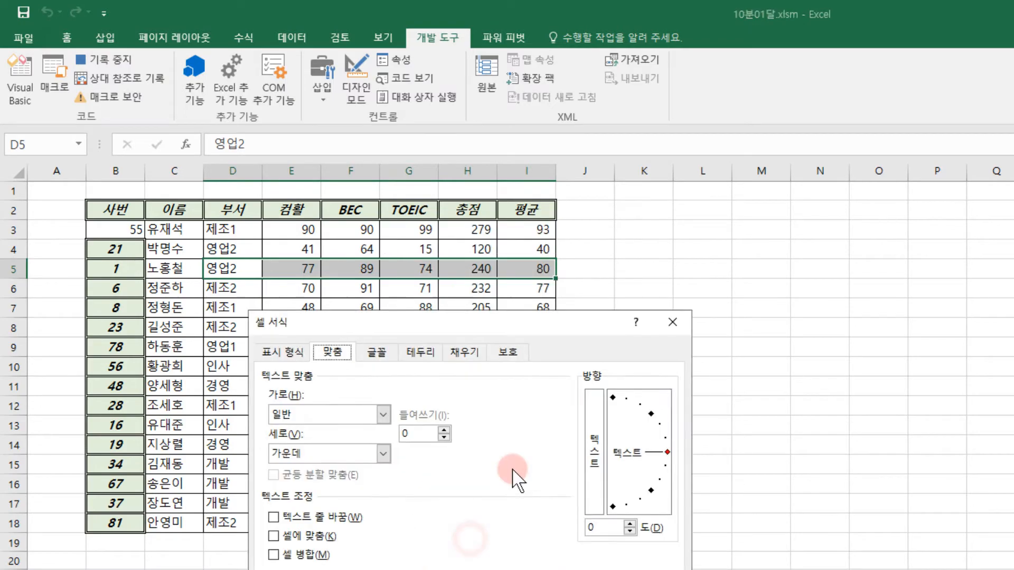
left_click(333, 352)
left_click(380, 415)
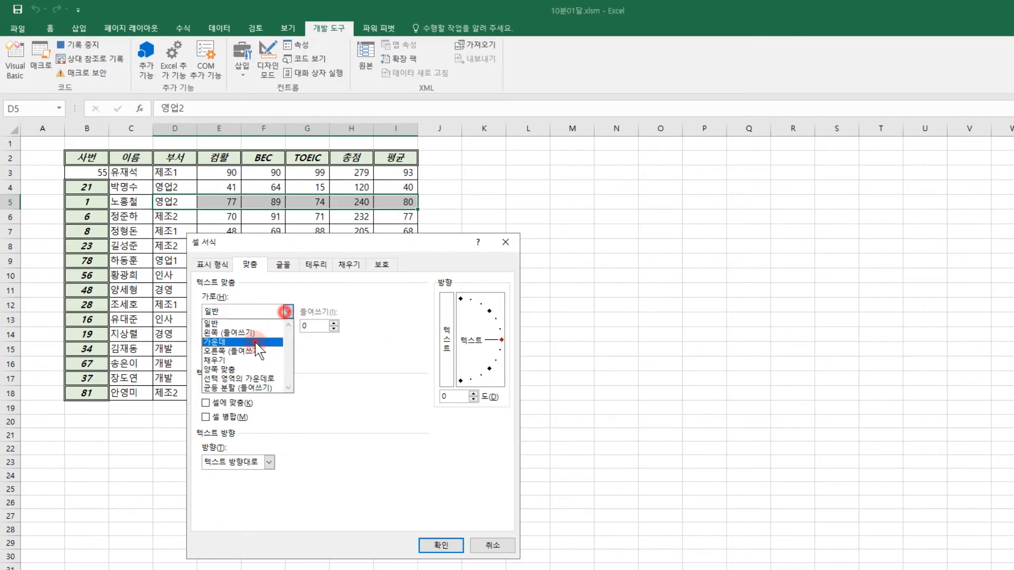
left_click(287, 268)
left_click(320, 268)
left_click(348, 264)
left_click(320, 344)
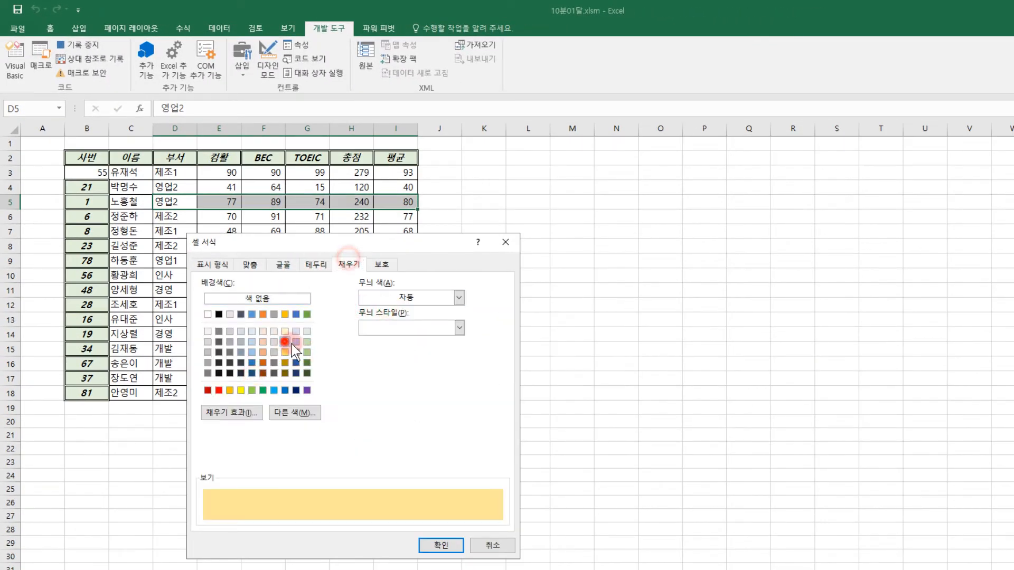
left_click(441, 545)
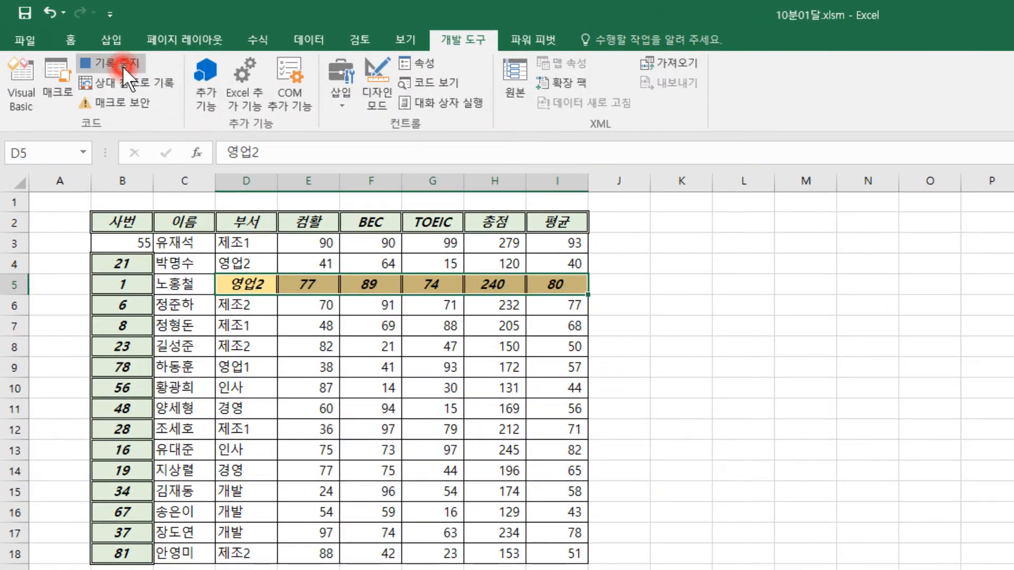
left_click(114, 60)
Run the 매크로2 macro on cells E8:E18 of the 컴활 column
left_click(389, 349)
left_click_drag(319, 347, 316, 554)
left_click(59, 83)
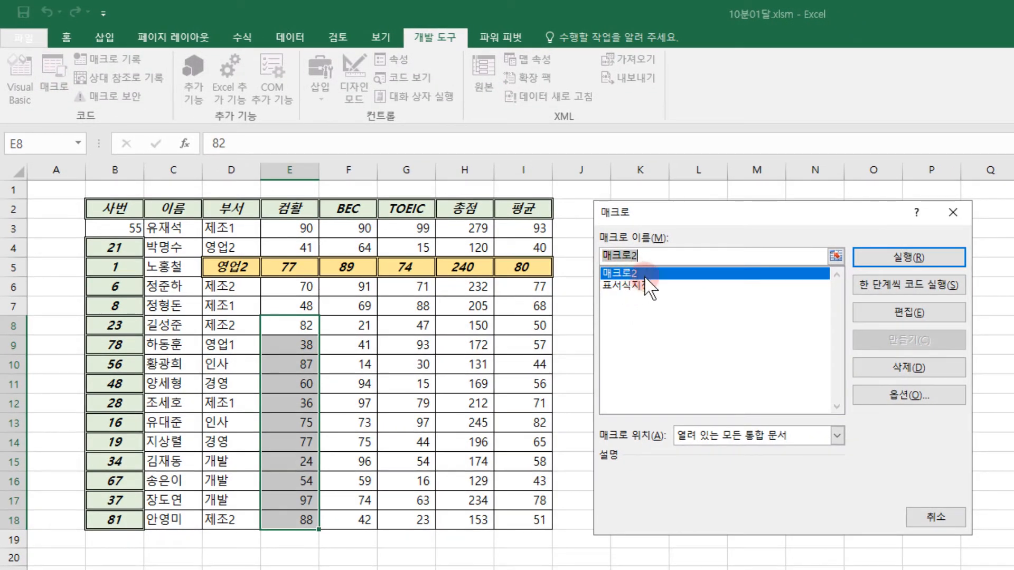
left_click(631, 286)
left_click(883, 263)
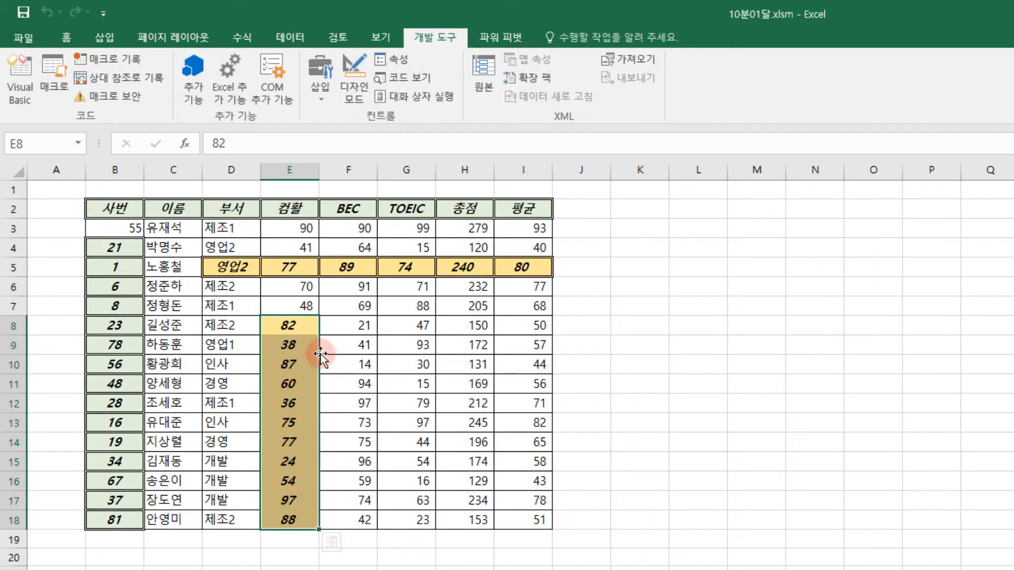
left_click(295, 327)
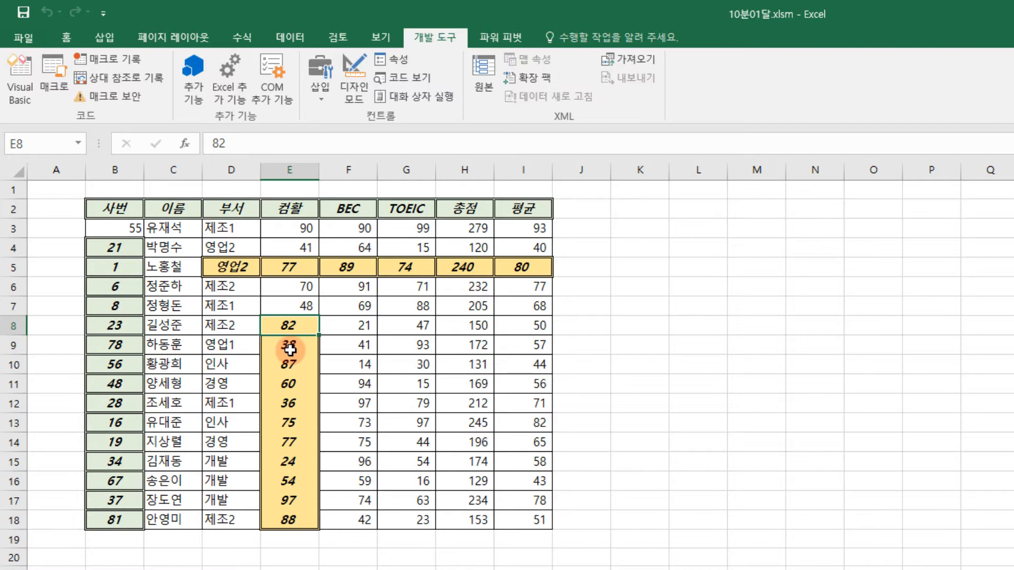
left_click_drag(232, 267, 522, 274)
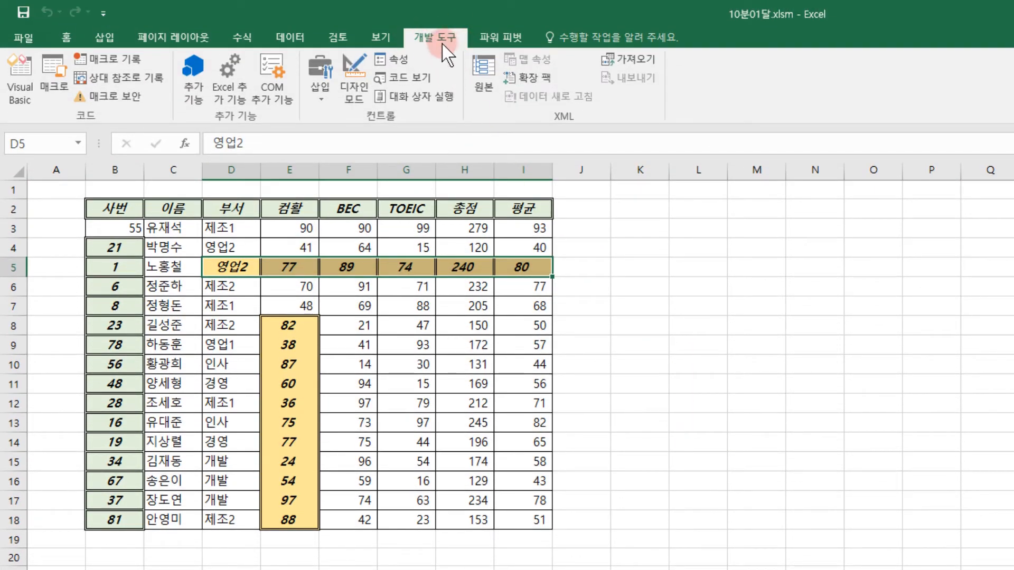
Add a form-control button covering cells K11:L12 and start recording its assigned macro as 원본시트 in the current workbook
left_click(320, 74)
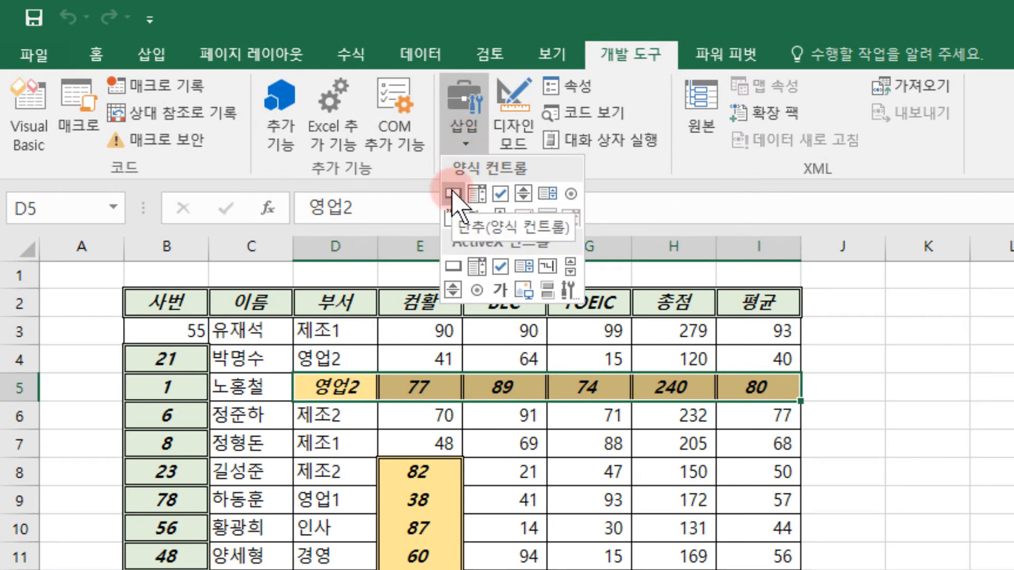
left_click(453, 194)
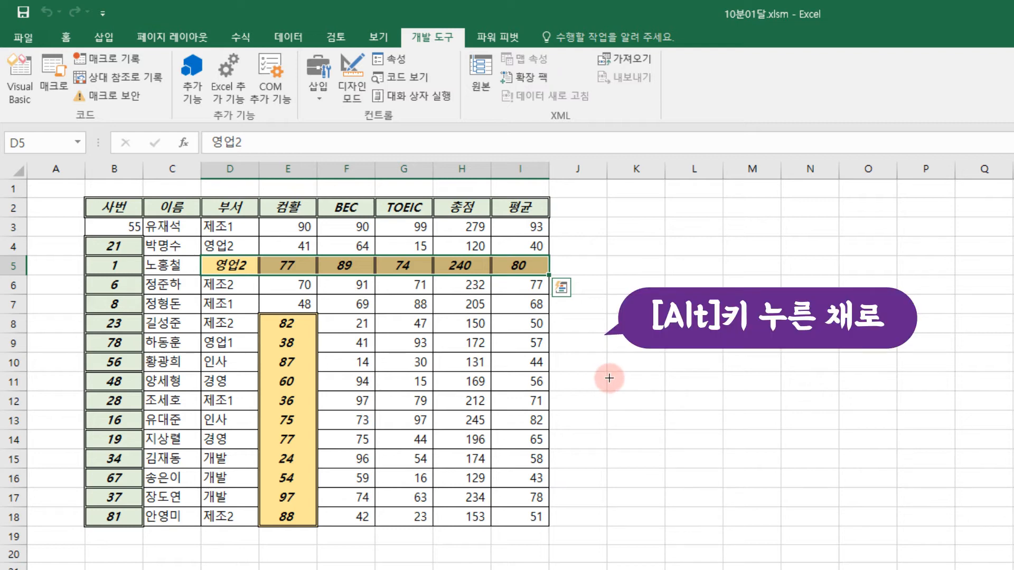
mouse_move(609, 371)
left_mouse_down()
mouse_move(651, 403)
mouse_move(704, 401)
left_mouse_up()
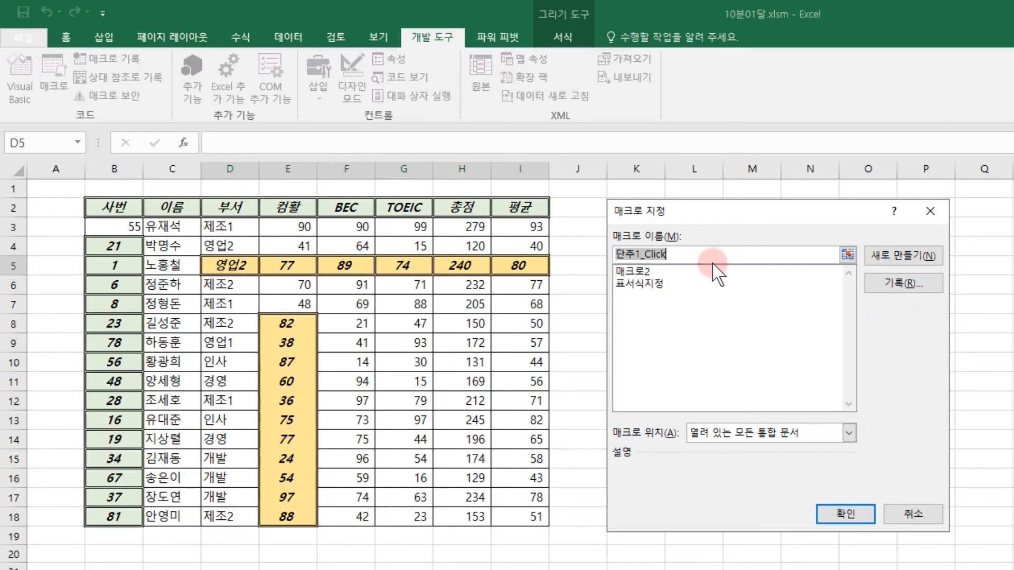
type("원본시트")
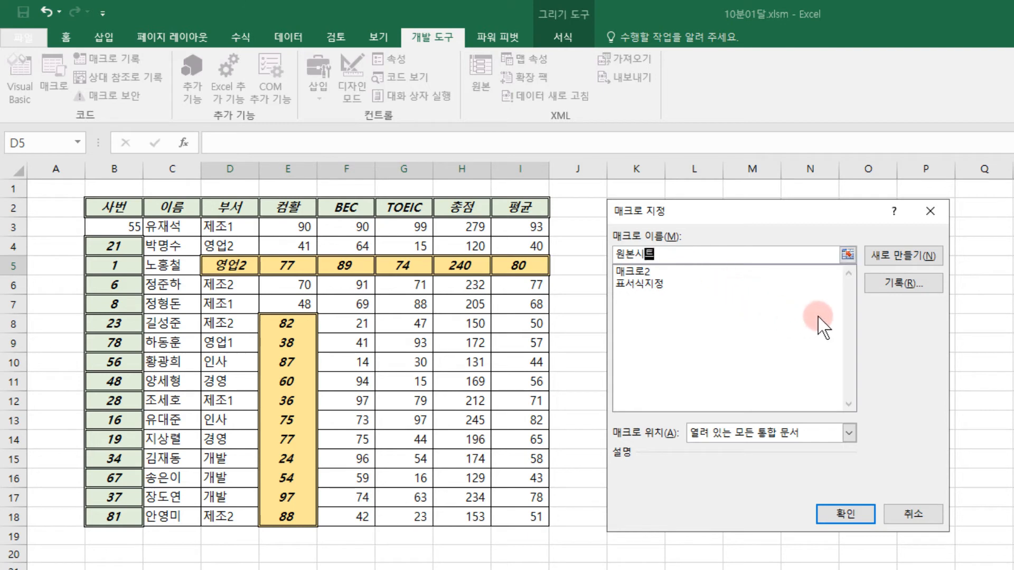
left_click(899, 286)
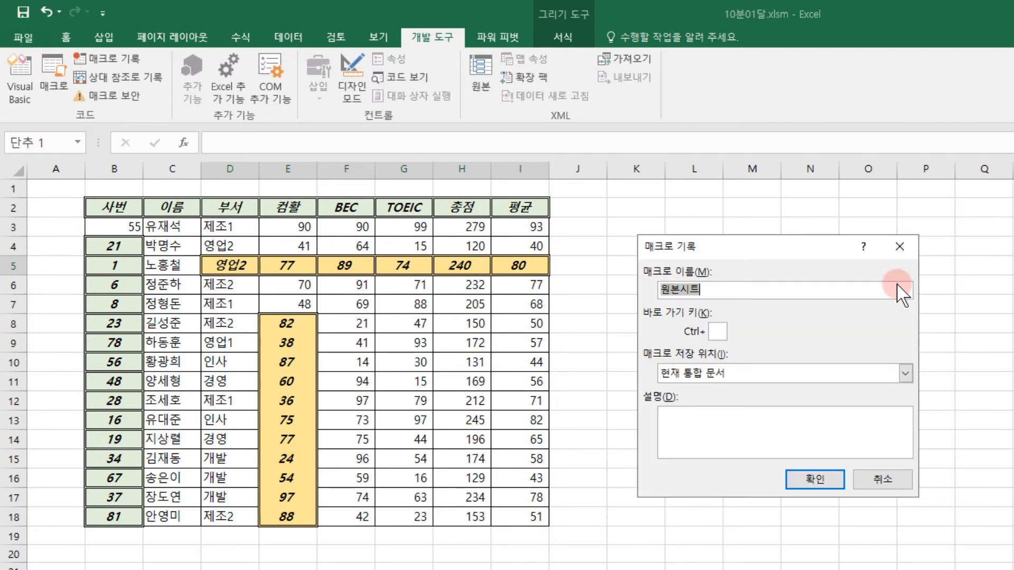
left_click(832, 478)
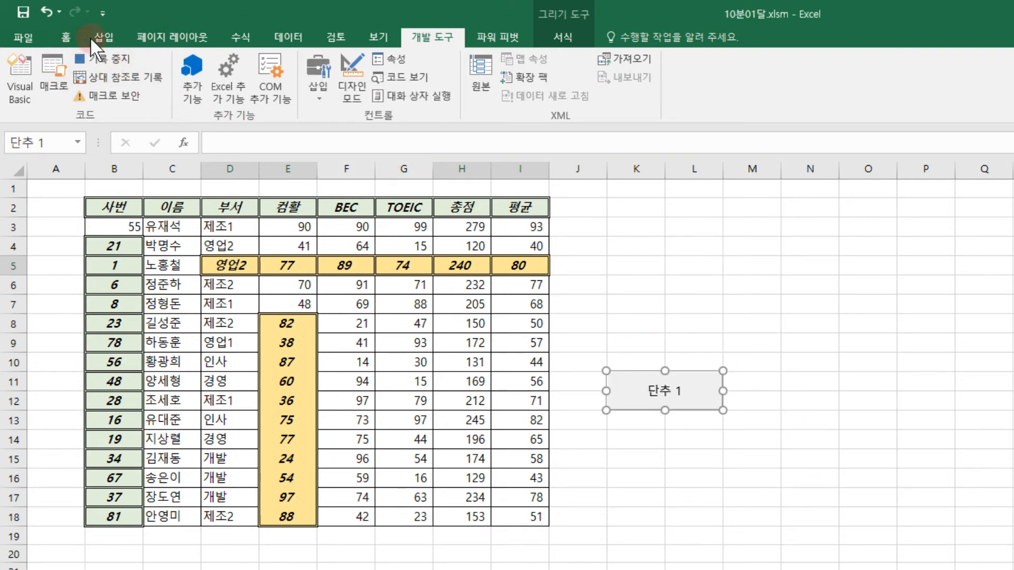
Record switching to the day16 sheet in the macro and stop the recording
left_click(75, 77)
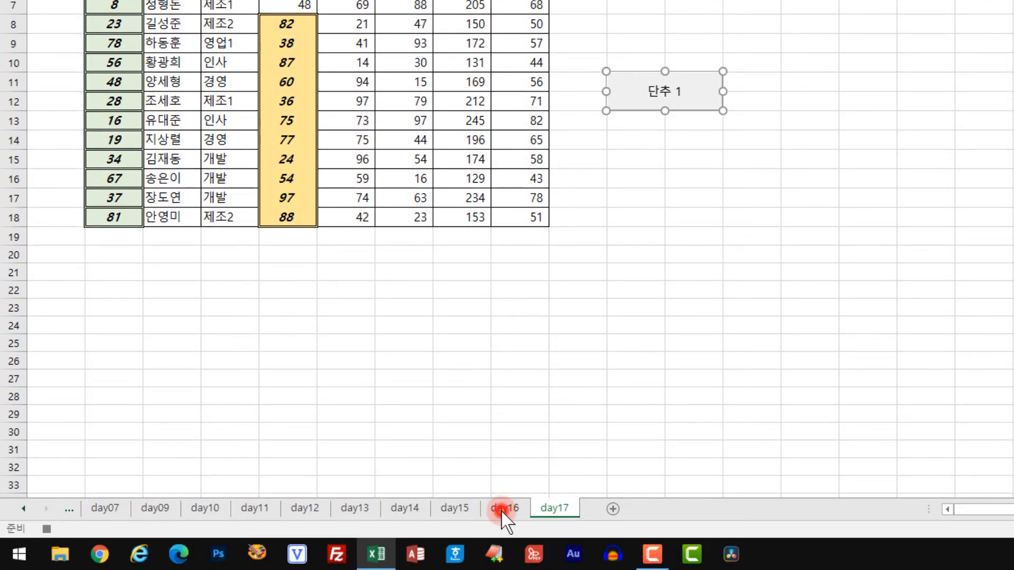
left_click(505, 508)
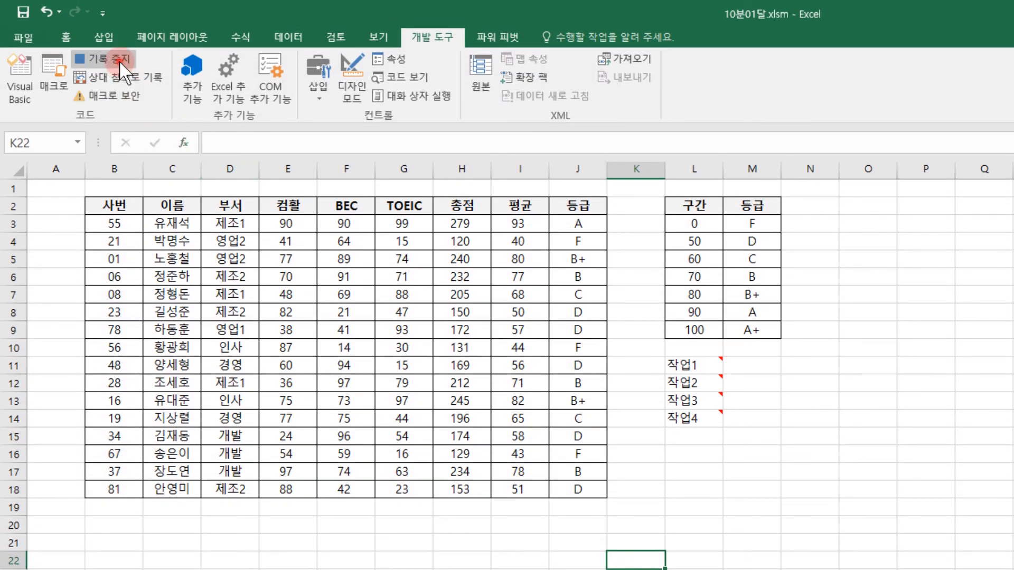
left_click(117, 59)
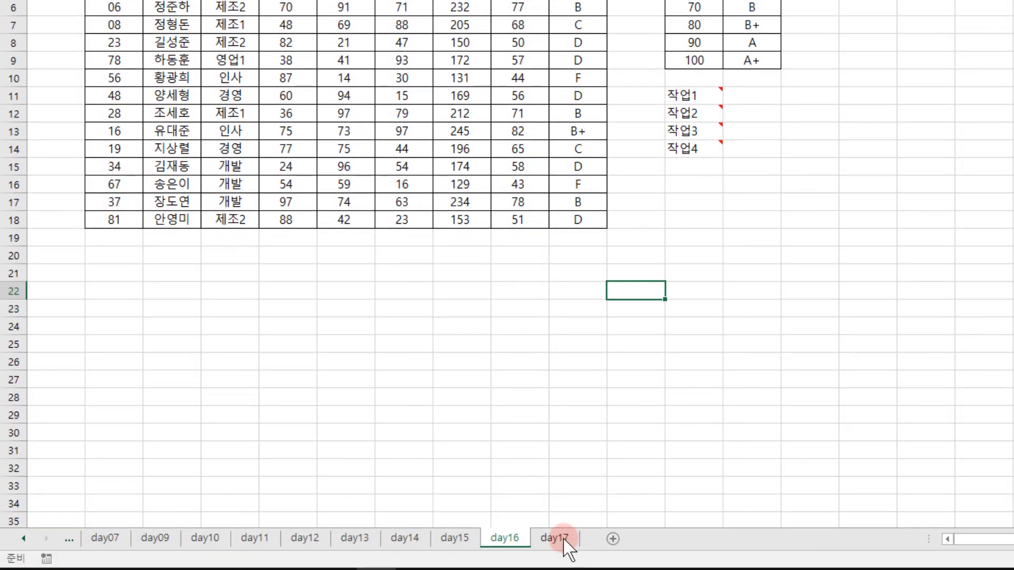
Return to the day17 sheet, deselect the new button, test it, and go back to day17
left_click(556, 539)
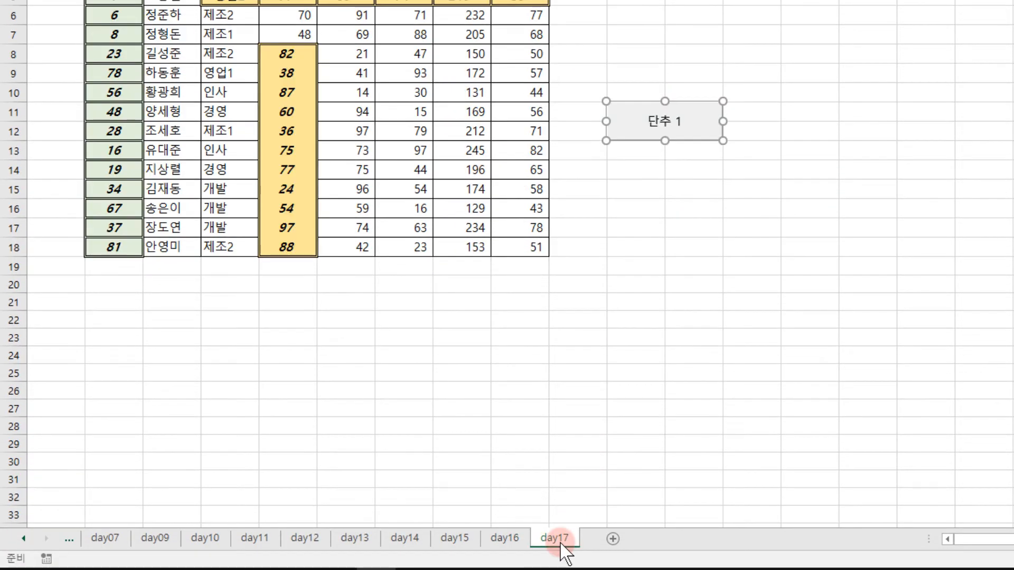
left_click(506, 538)
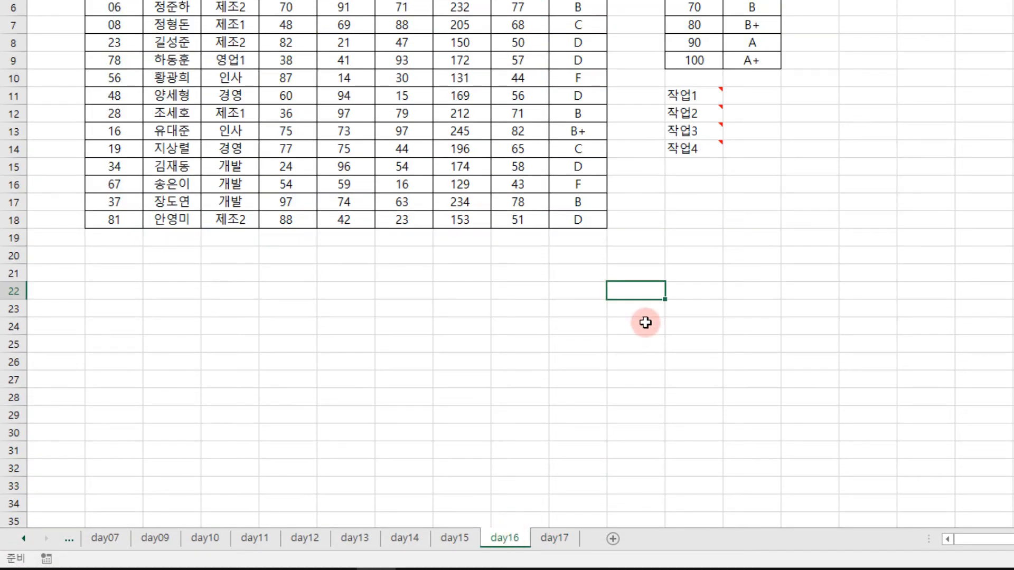
left_click(565, 534)
left_click(681, 192)
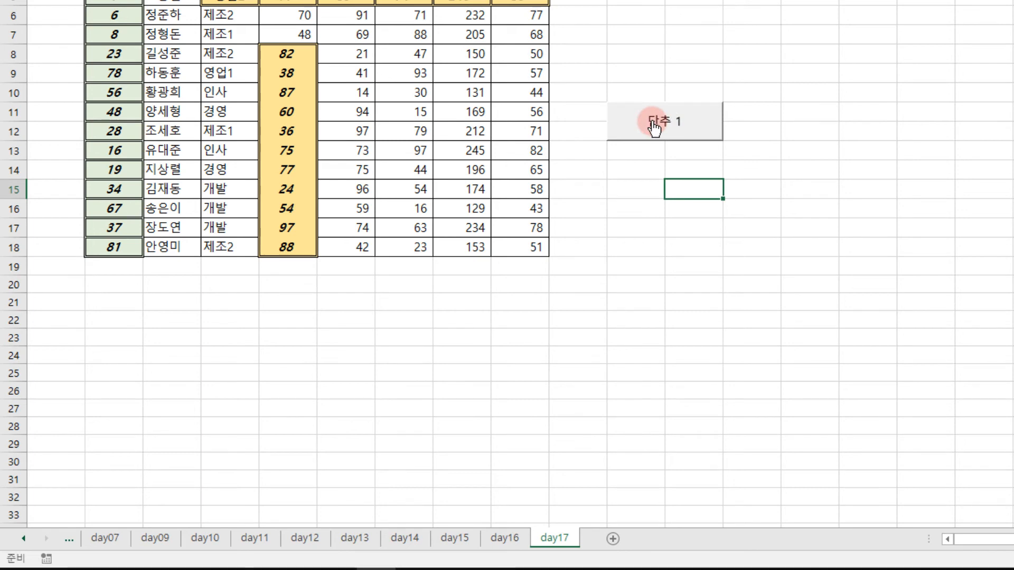
left_click(655, 124)
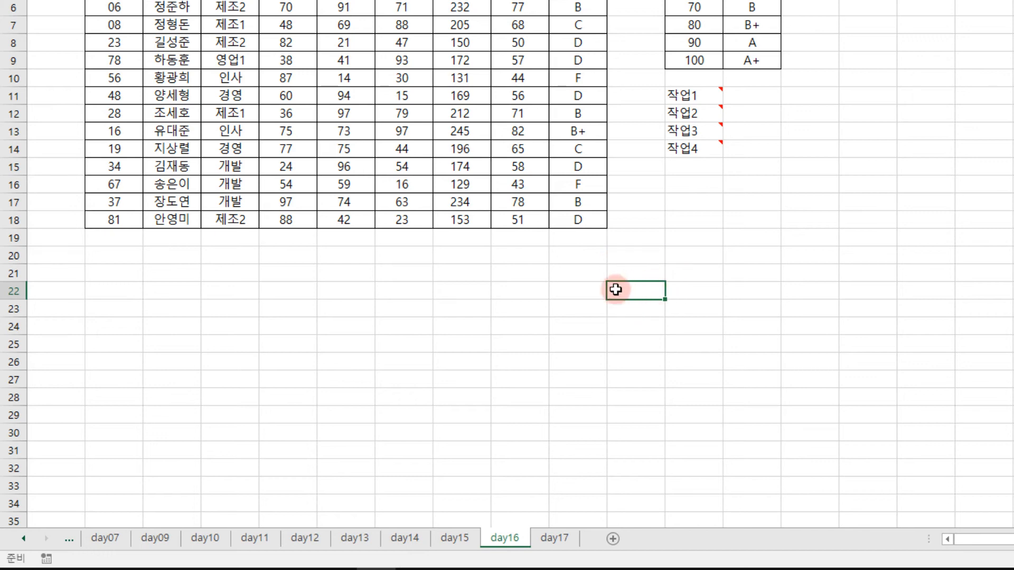
left_click(555, 537)
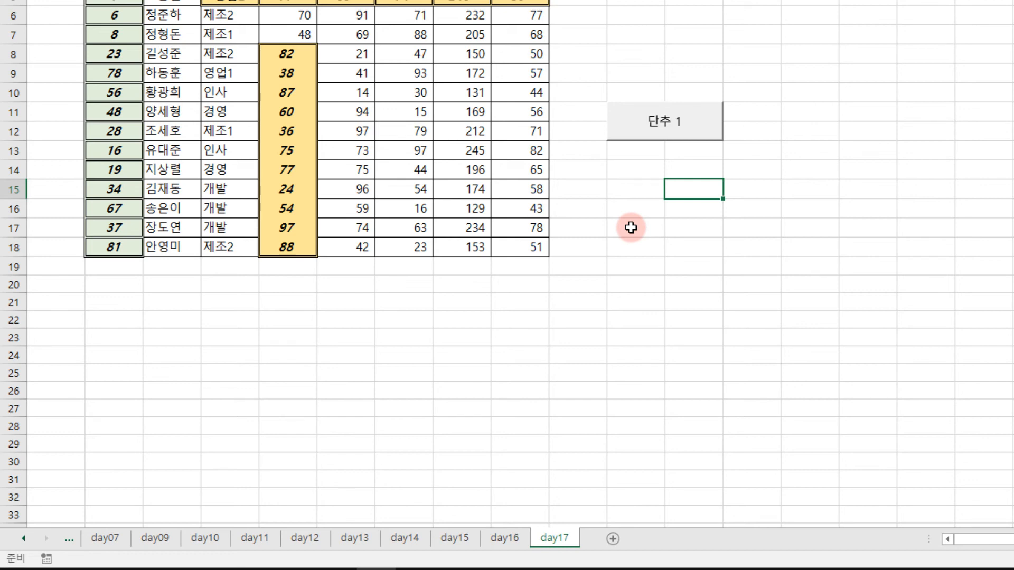
Change the button's label to 원본시트
right_click(655, 120)
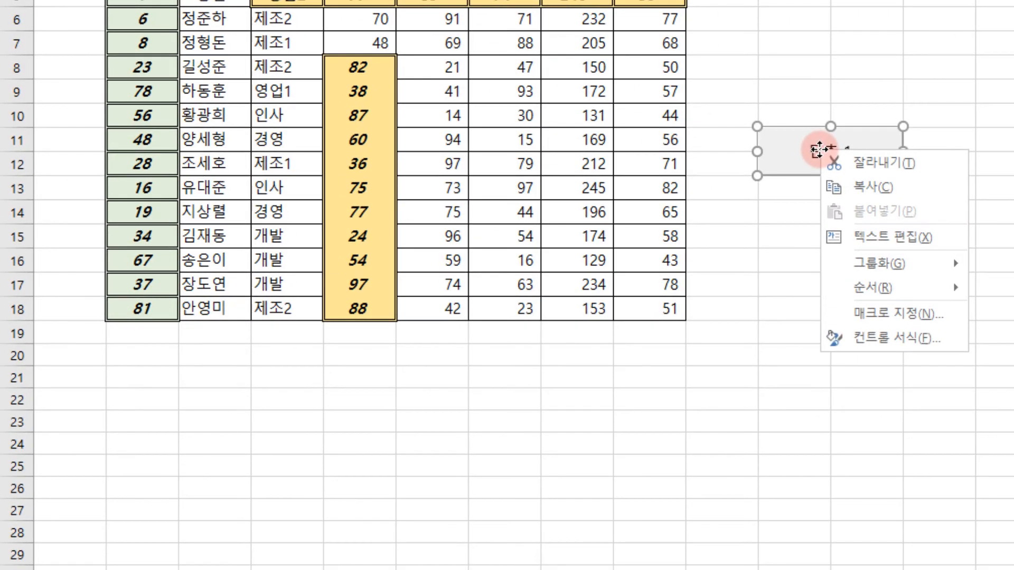
left_click(884, 237)
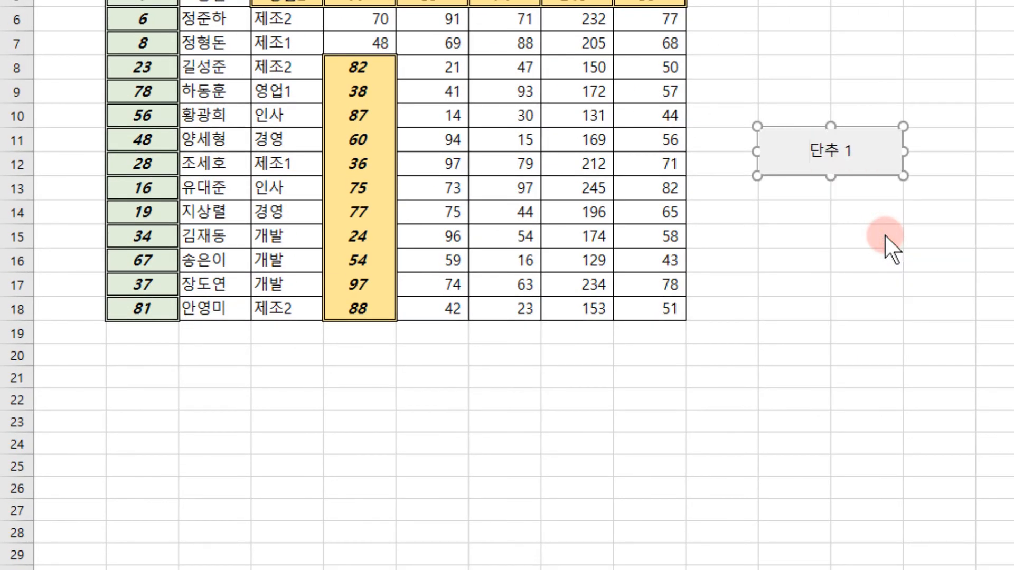
key("ctrl+shift+Right")
key("Delete")
type("원본시트")
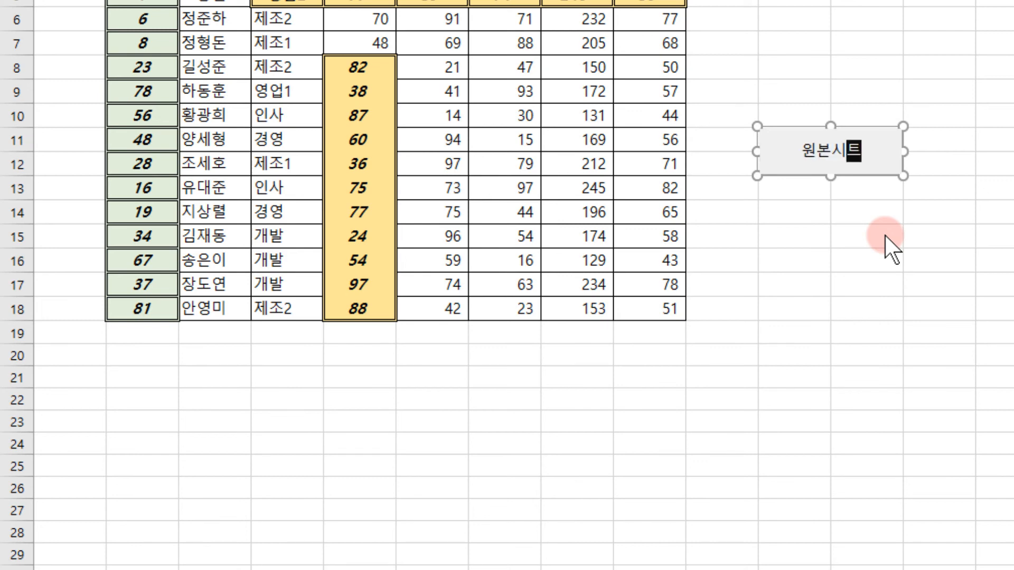
left_click(885, 236)
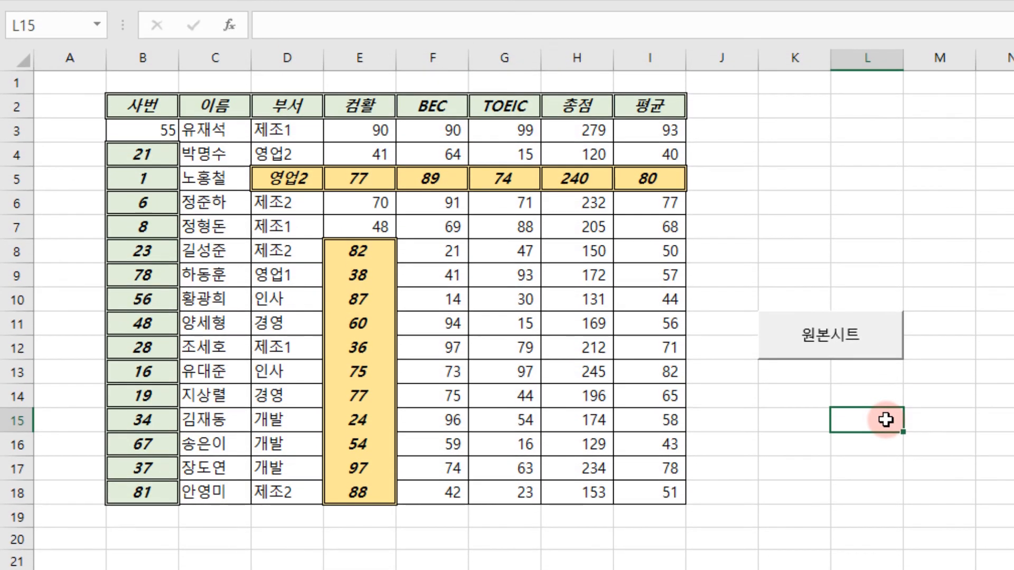
Test the relabelled 원본시트 button and return to the day17 sheet
left_click(831, 333)
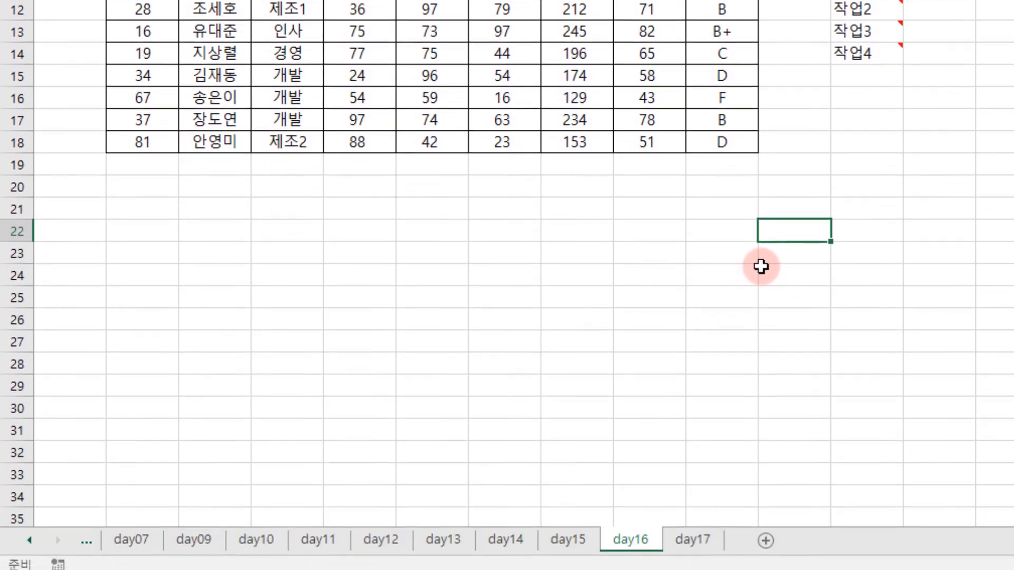
left_click(717, 536)
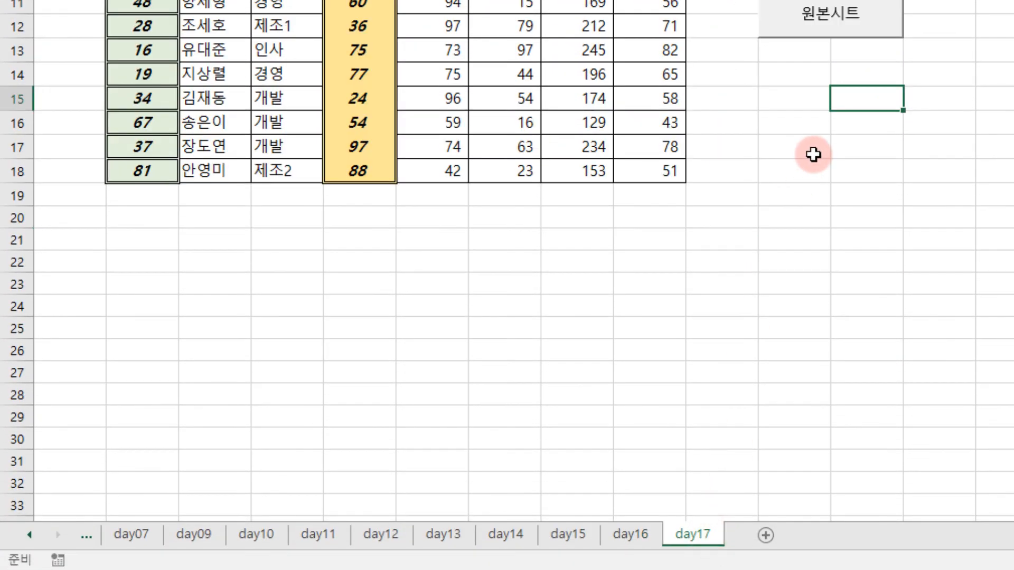